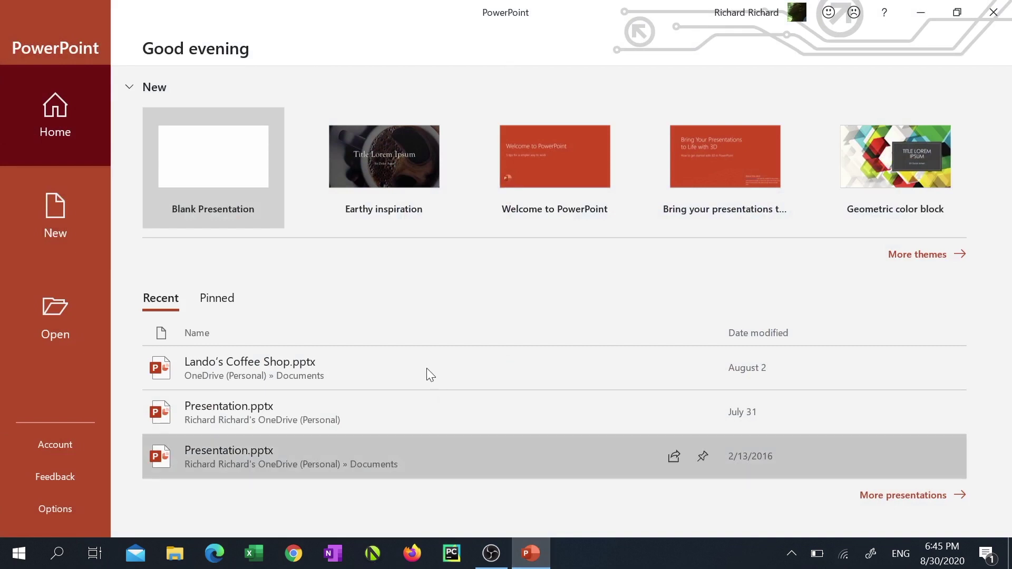
Step: Create a blank presentation and replace its title slide with a single Blank-layout slide
click(262, 160)
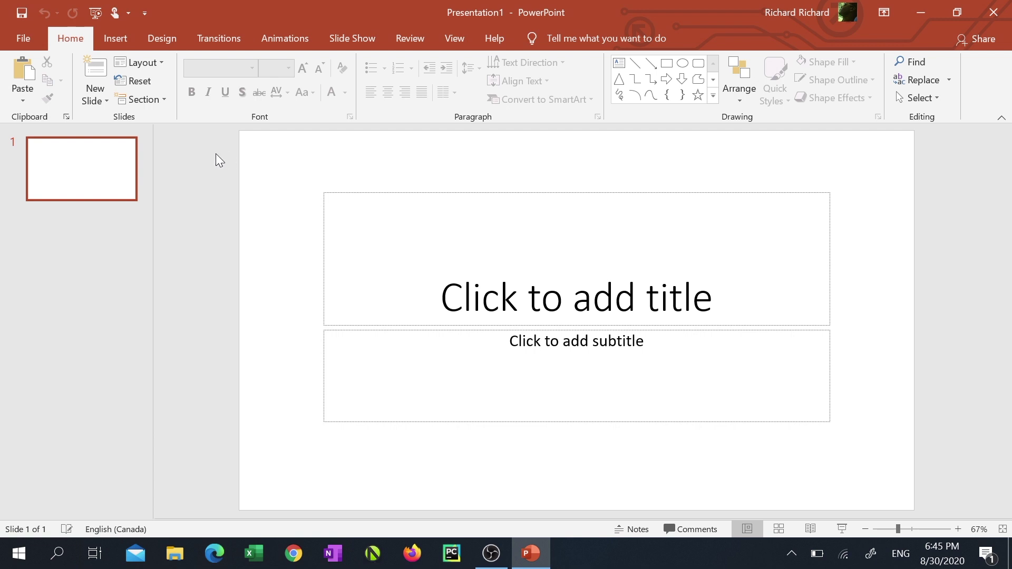
key(Delete)
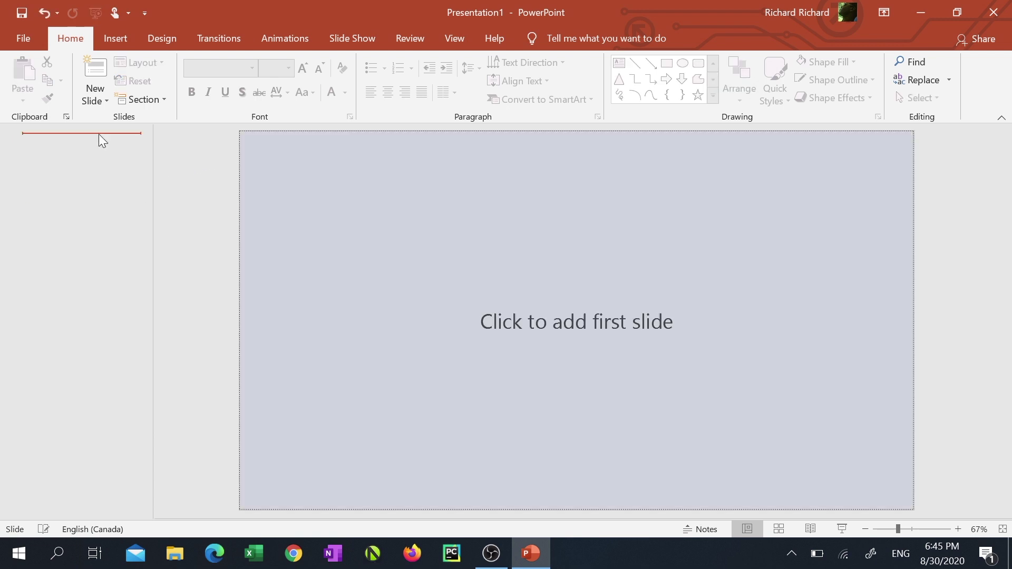
click(106, 102)
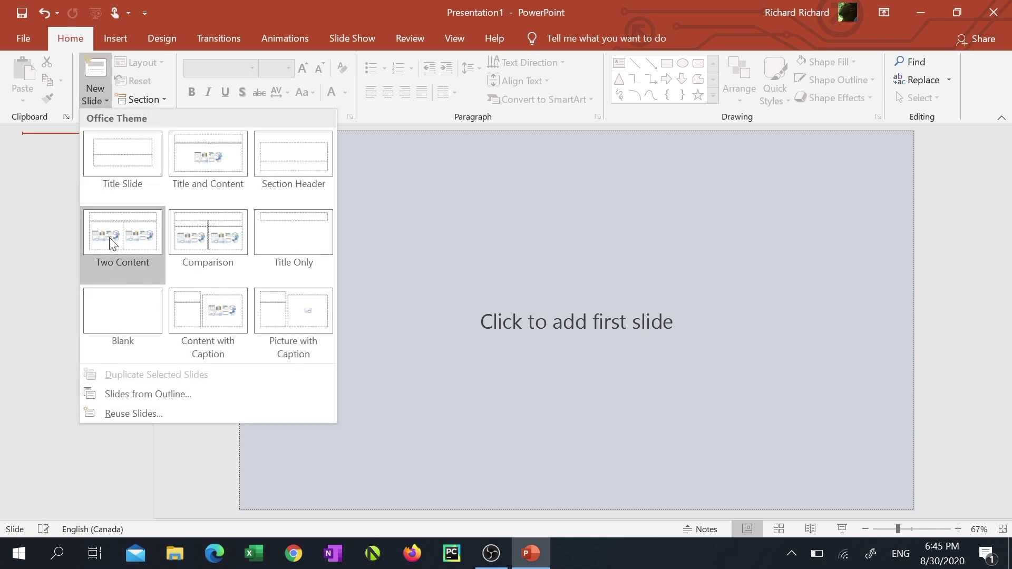
click(112, 312)
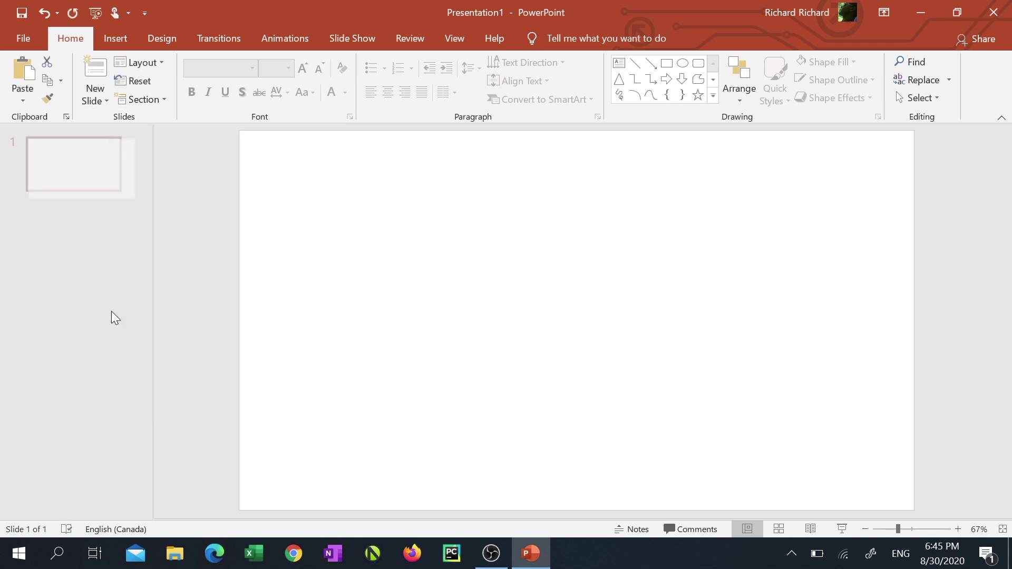
Step: Fill the slide background with solid Light Green from Standard Colors via Format Background
click(173, 40)
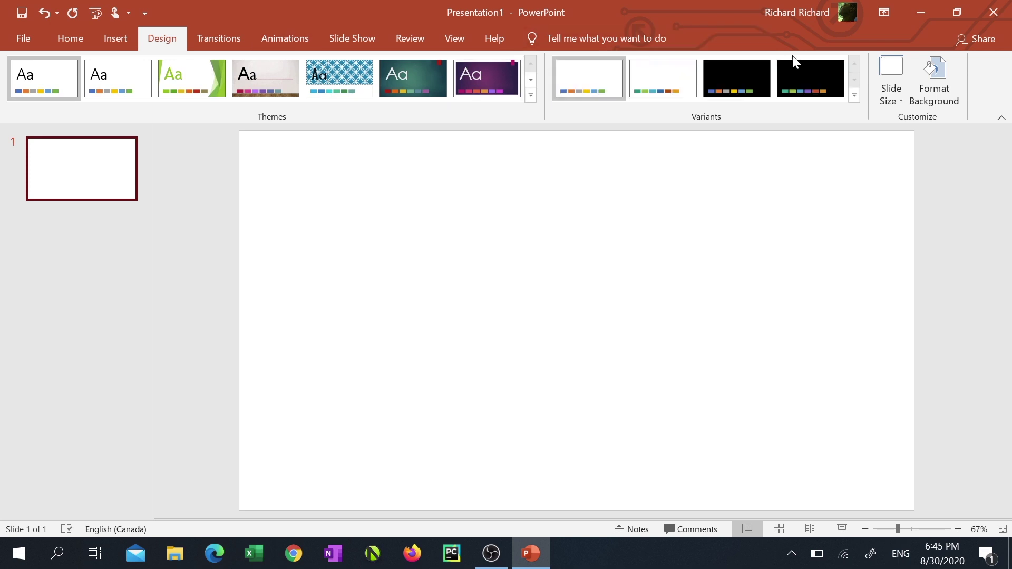
click(928, 73)
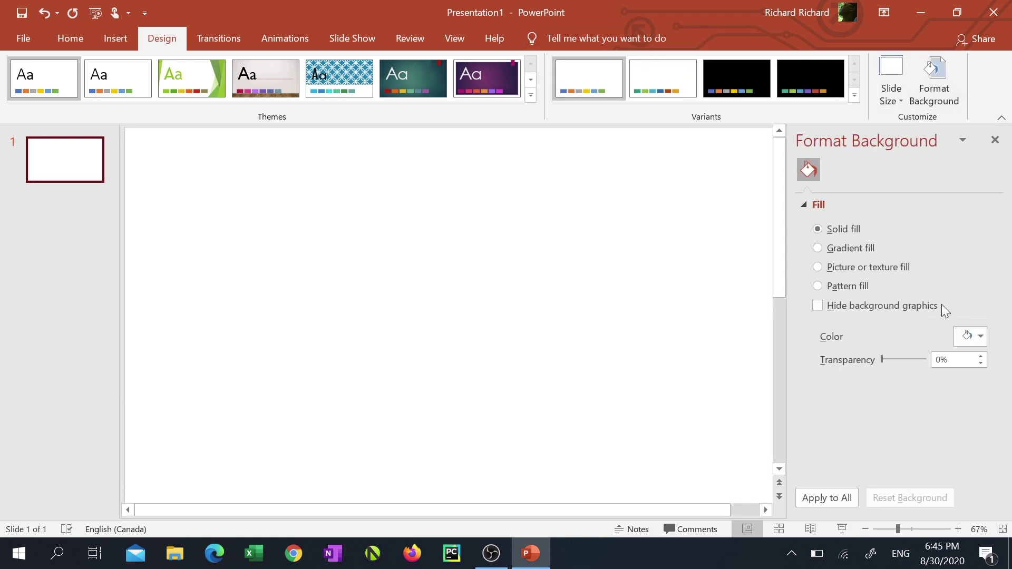
click(969, 337)
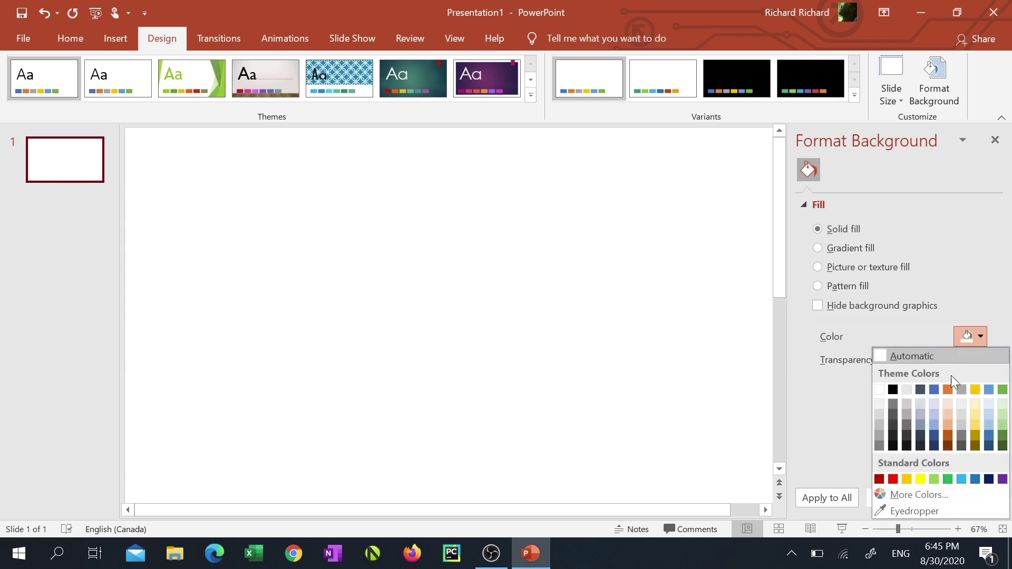
click(936, 477)
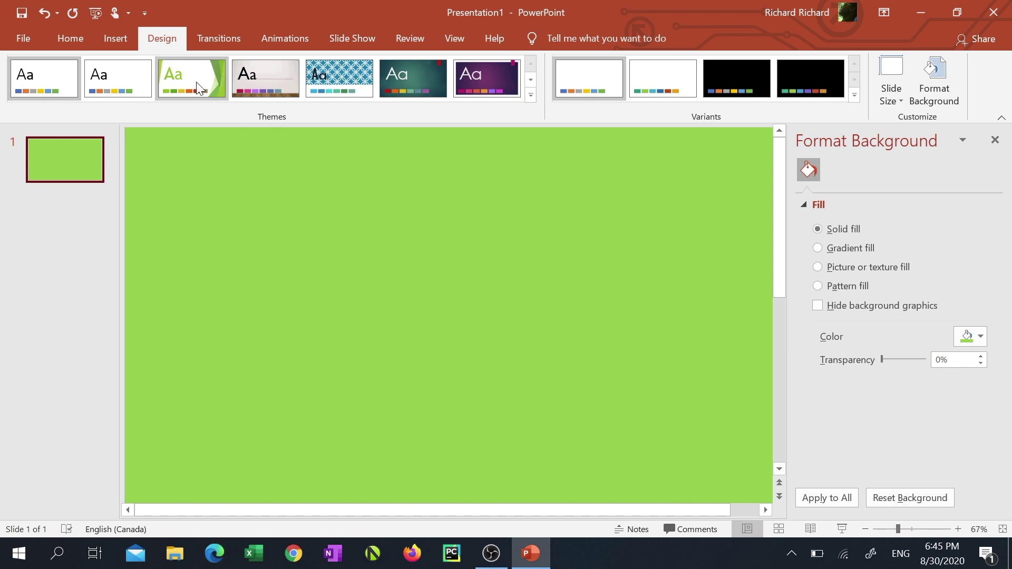
Step: Insert the red Subscribe image from an online picture search for 'subscribe'
click(125, 44)
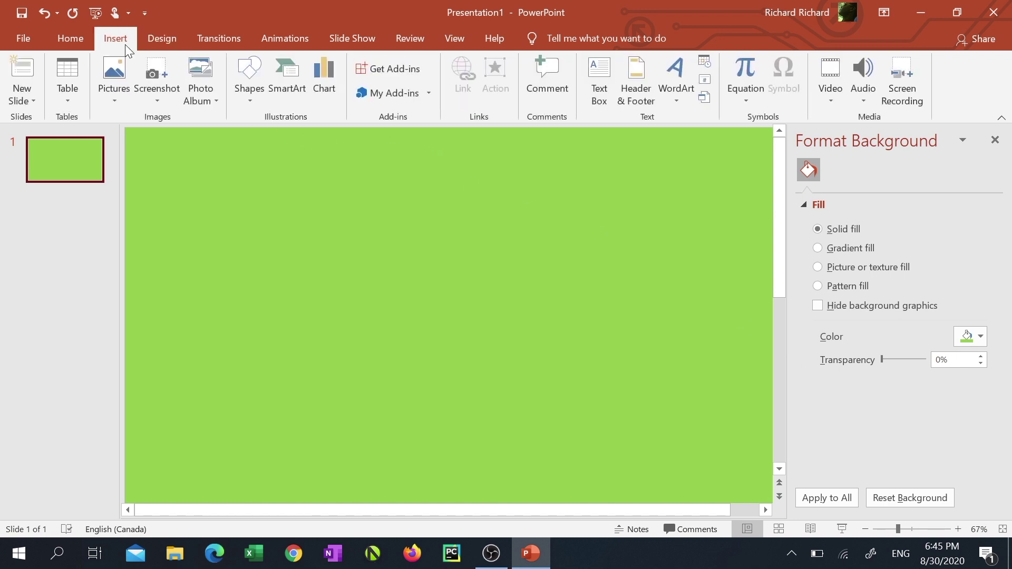
click(116, 100)
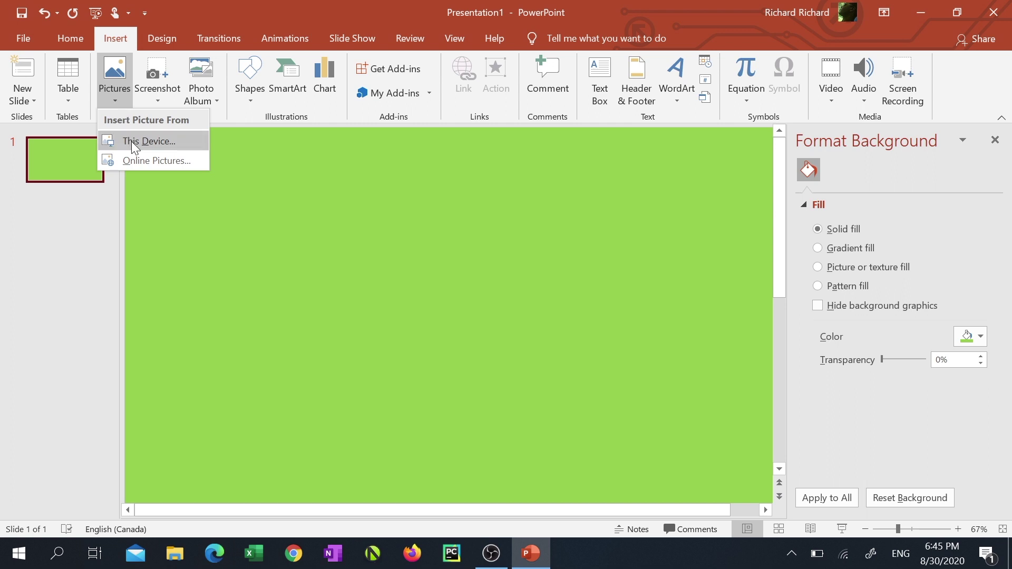
click(135, 162)
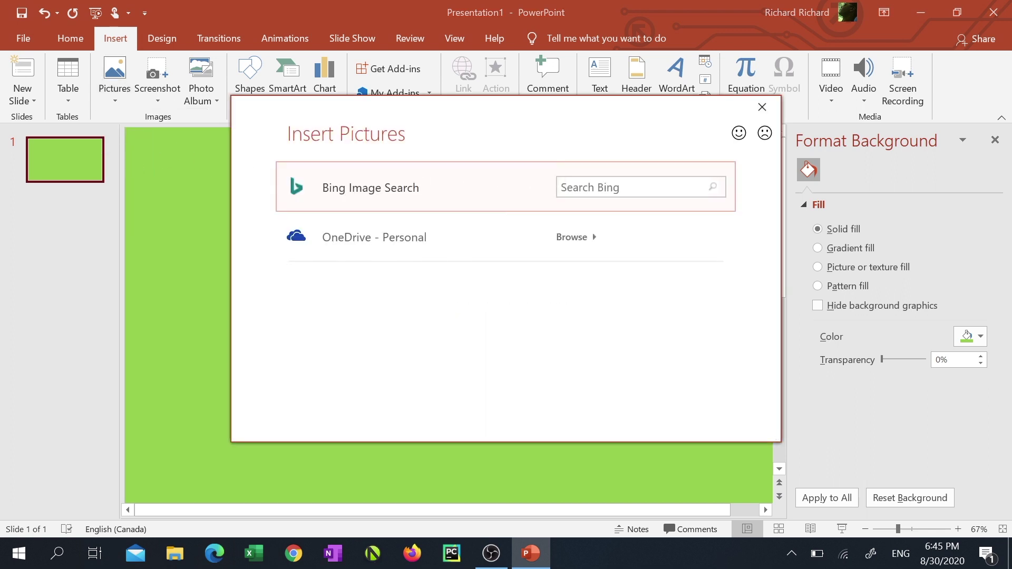
click(561, 187)
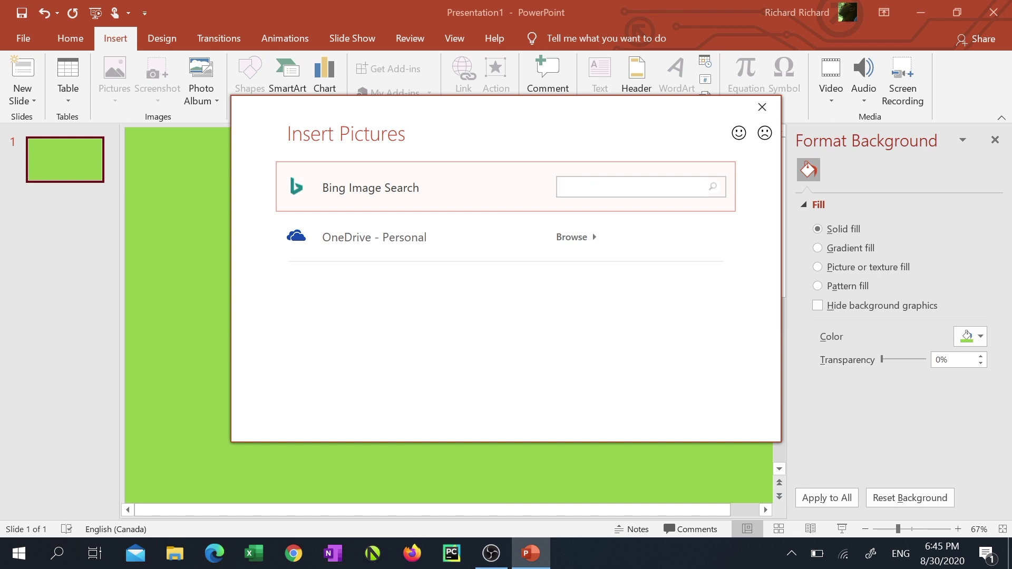
text(subscribe)
key(Return)
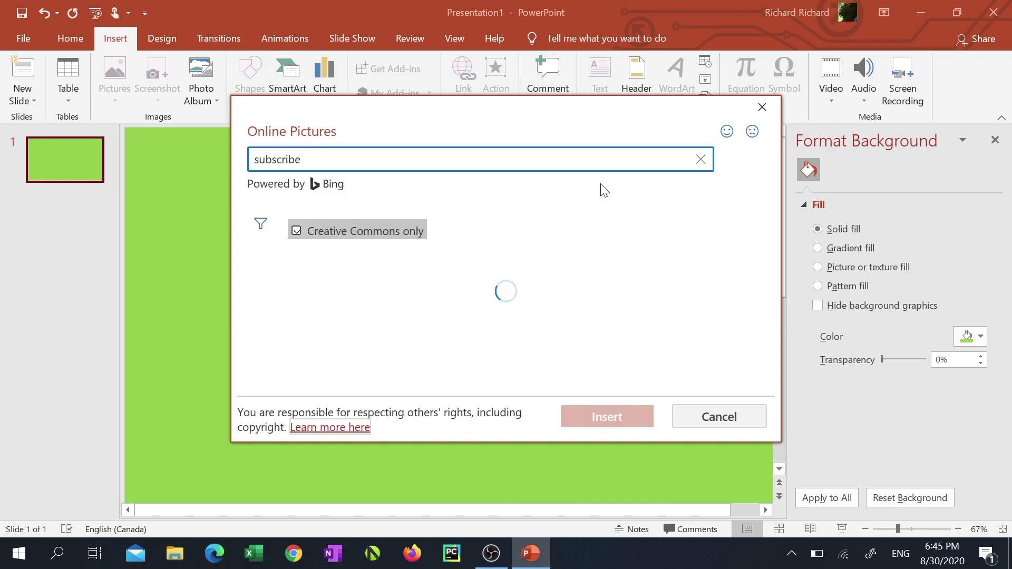
scroll(443, 334, down, 3)
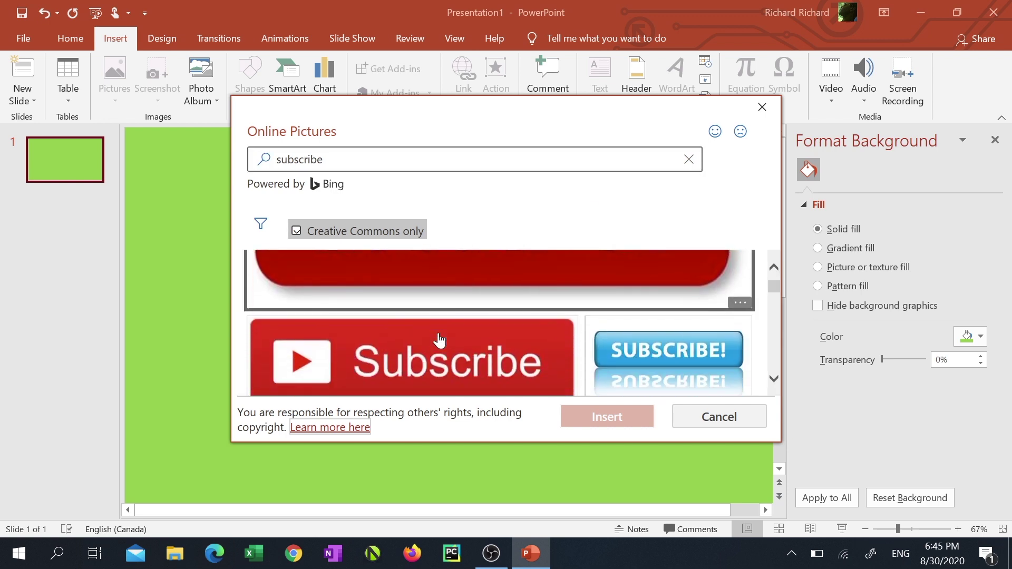
click(427, 331)
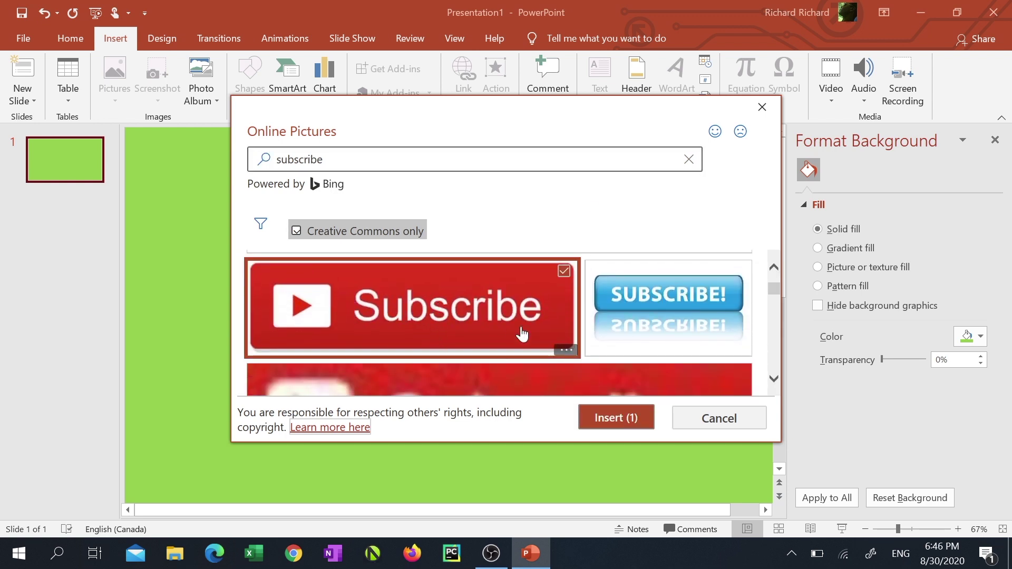
click(610, 421)
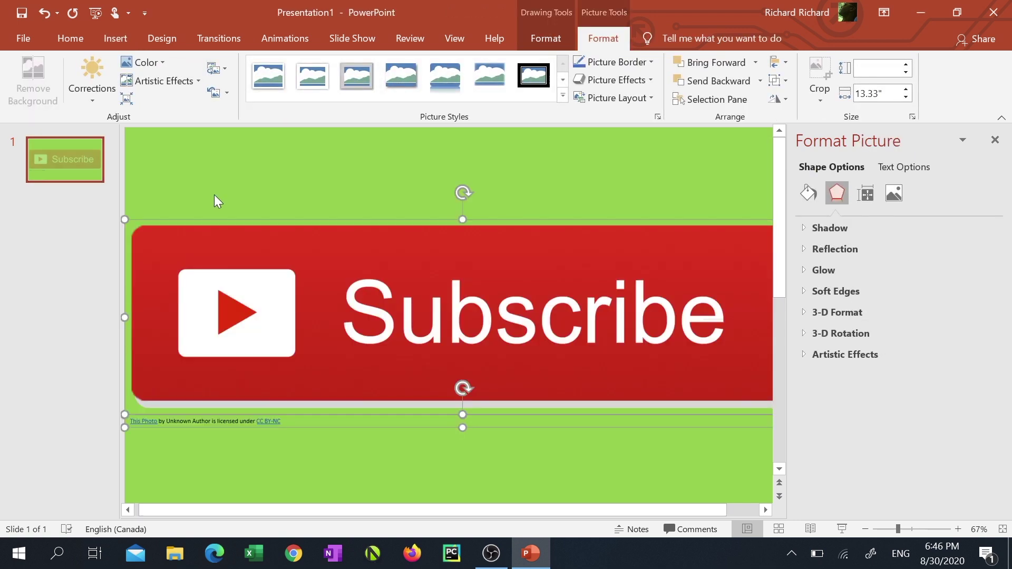
Step: Shrink the Subscribe image toward the lower right and delete its photo-credit caption
drag(151, 217, 617, 364)
click(559, 442)
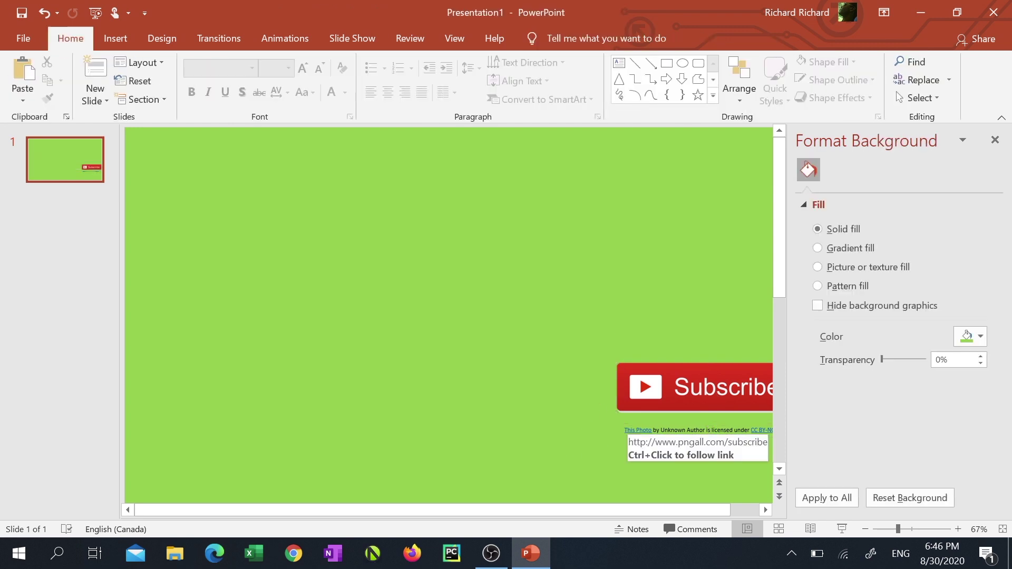
click(637, 430)
key(Delete)
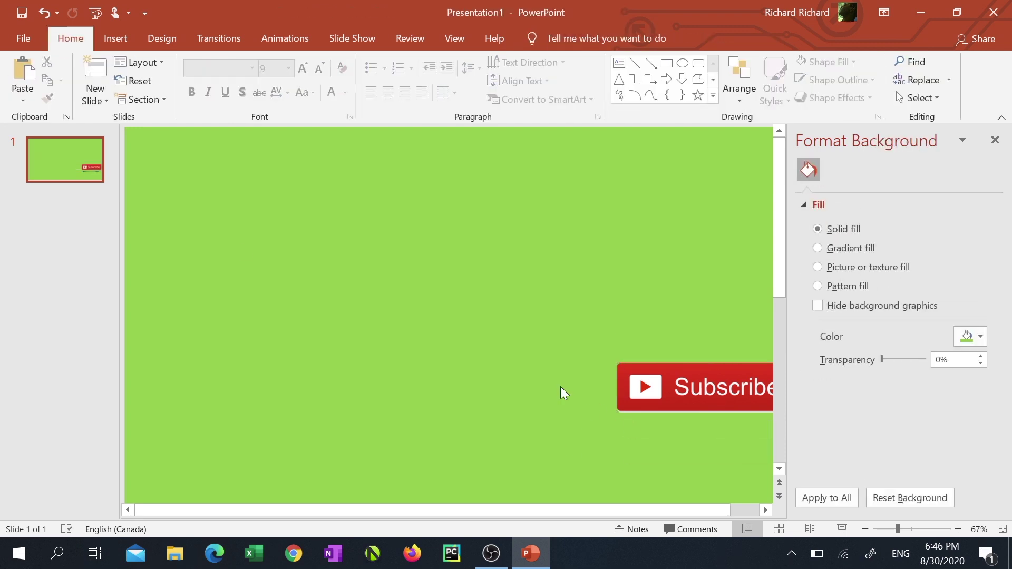
Step: Insert the solid black bell from an online picture search for 'bell icon'
click(116, 40)
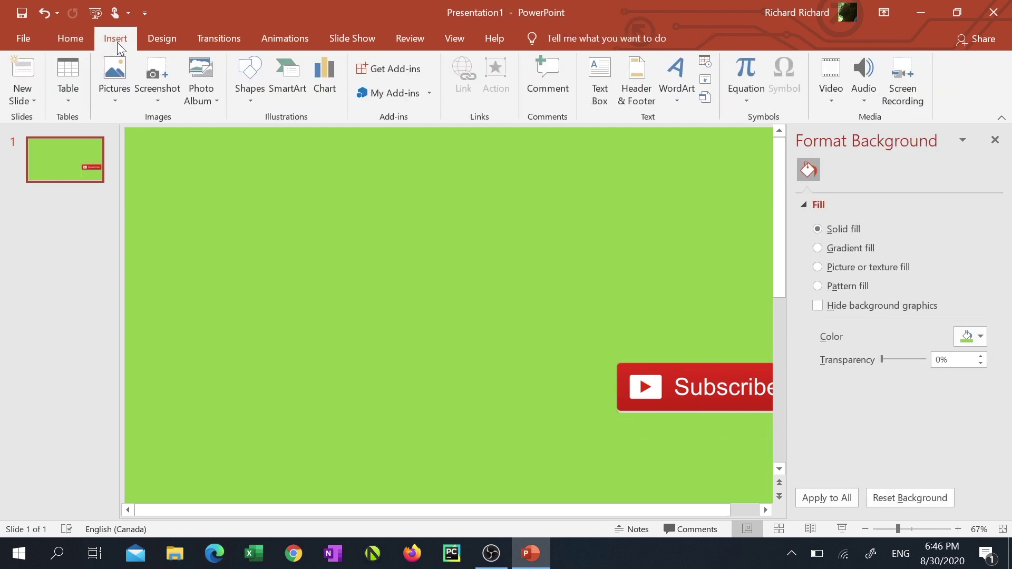
click(115, 97)
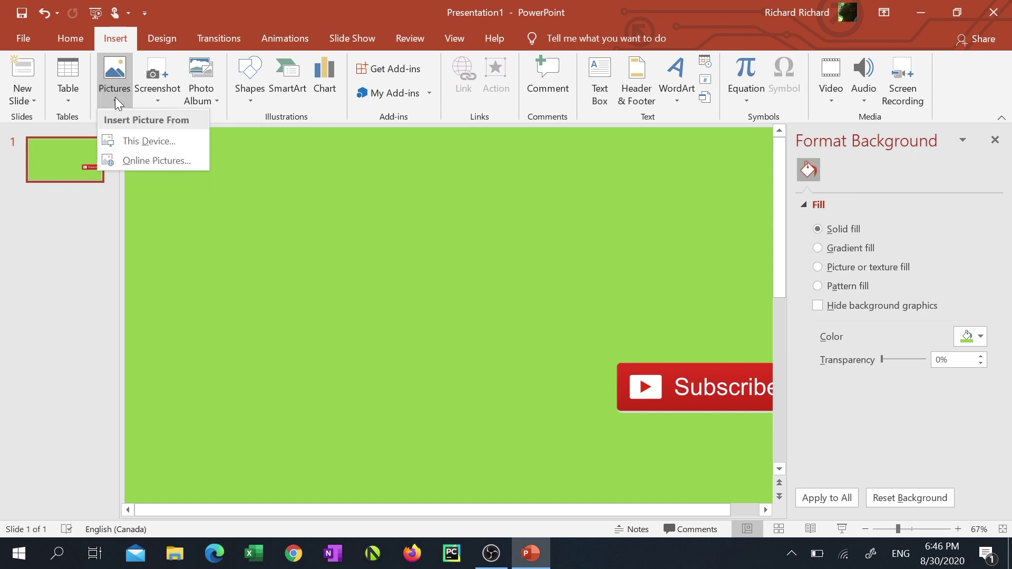
click(150, 158)
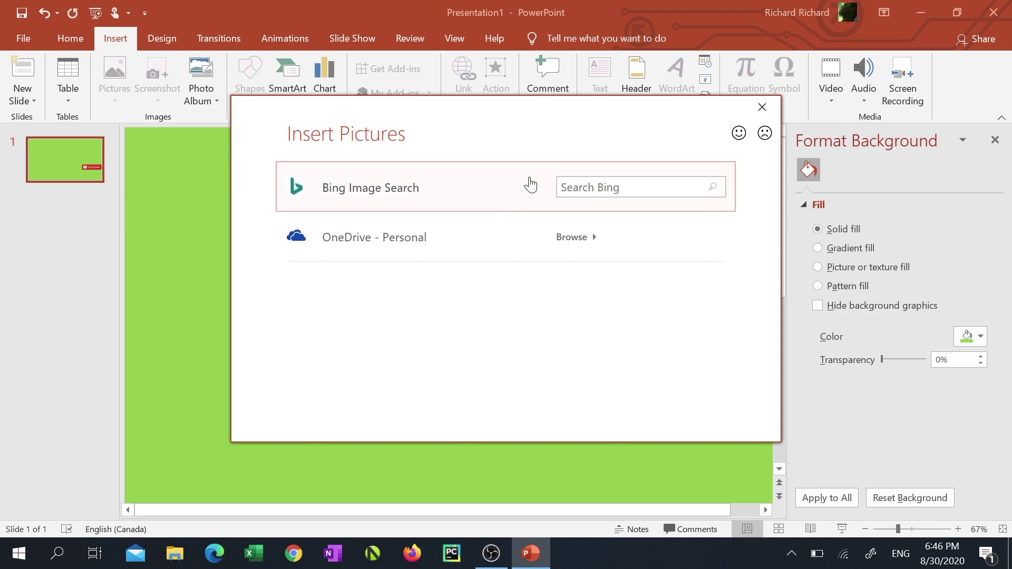
click(585, 185)
text(bell icon)
key(Return)
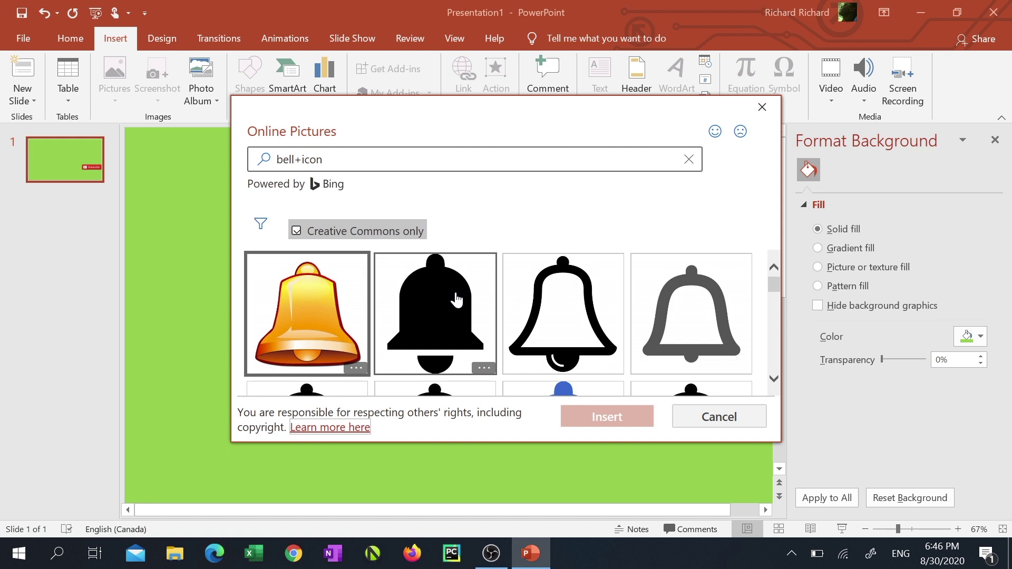
click(421, 293)
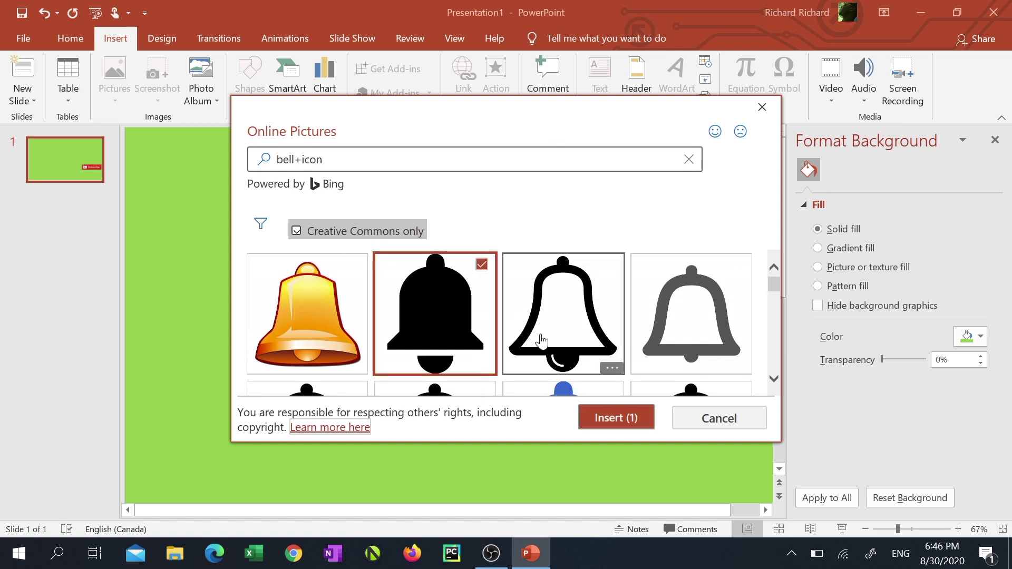
click(619, 416)
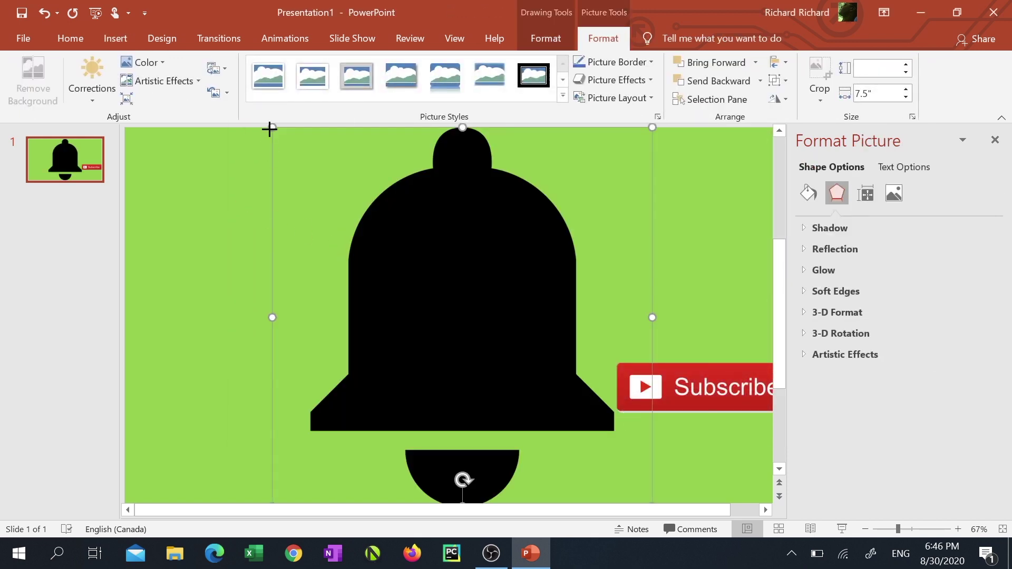
Step: Shrink the bell to a small icon and delete its attribution caption
drag(272, 127, 506, 380)
click(386, 357)
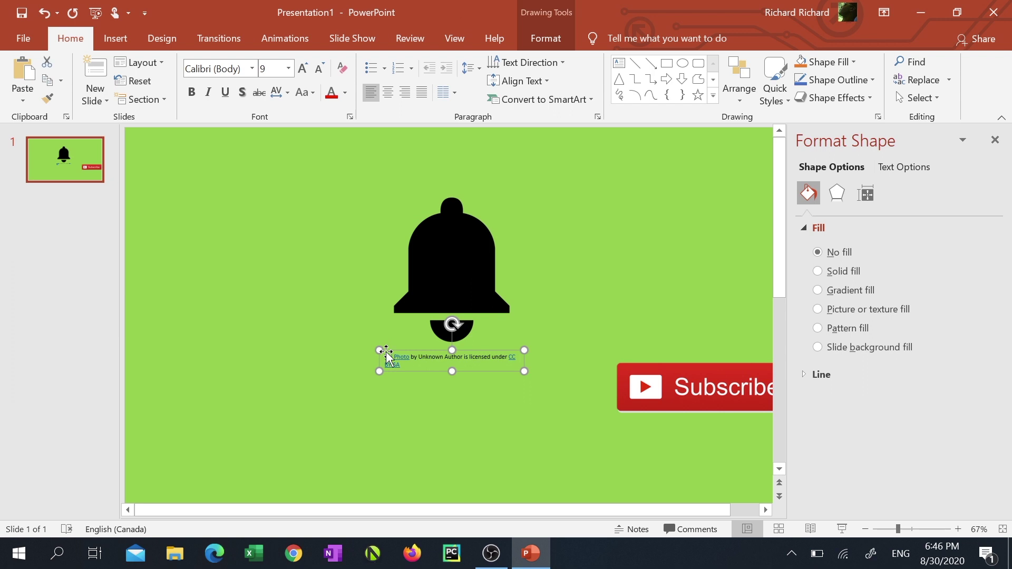
key(Delete)
Step: Insert a black mouse-pointer arrow from an online picture search and shrink it below Subscribe
click(114, 39)
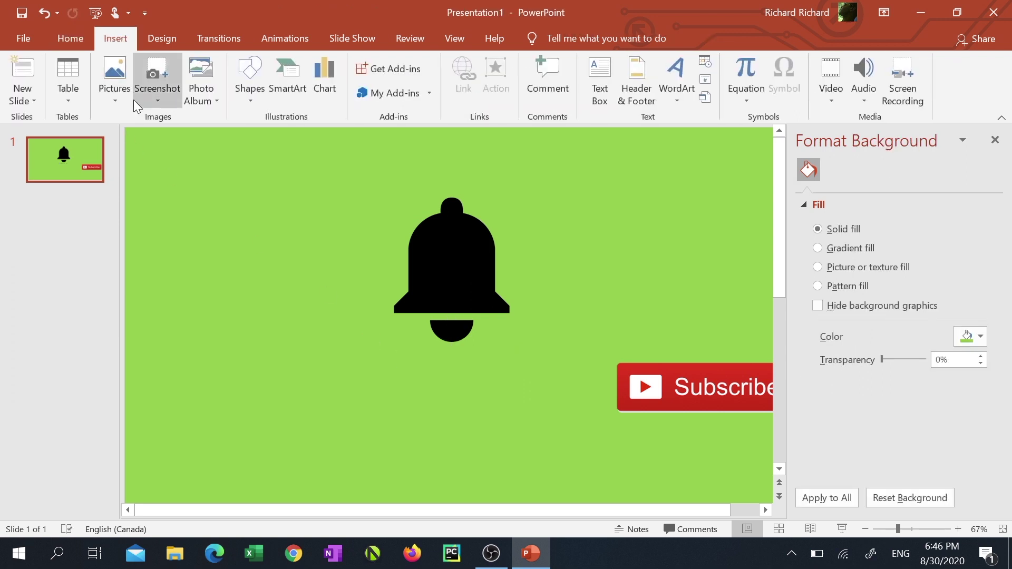
click(118, 102)
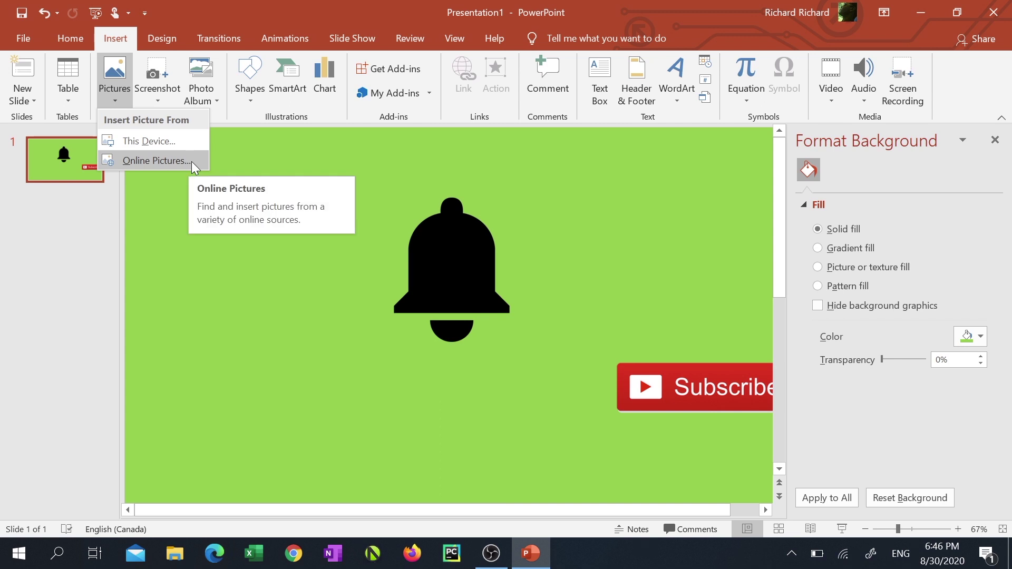
click(176, 161)
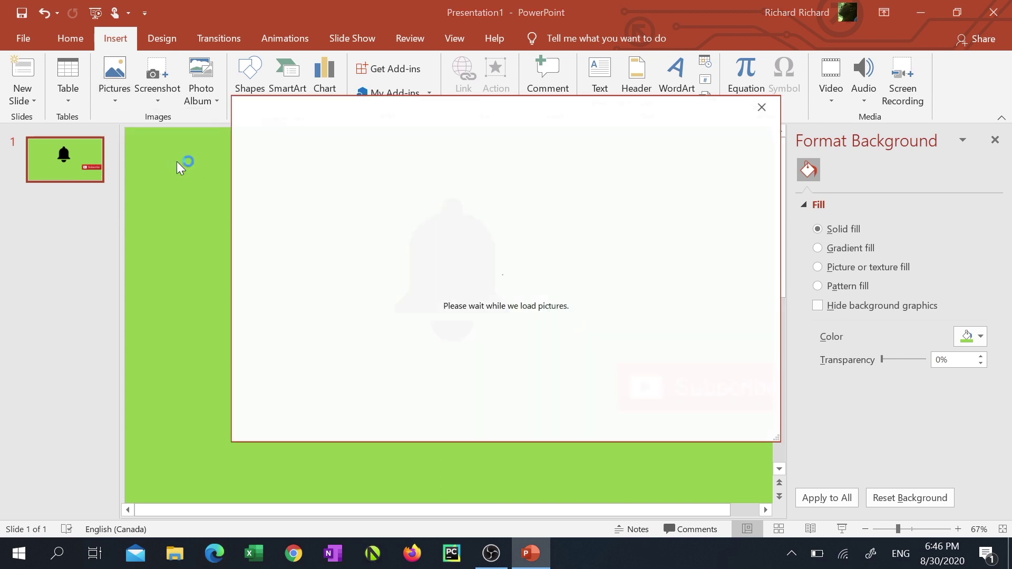
click(561, 187)
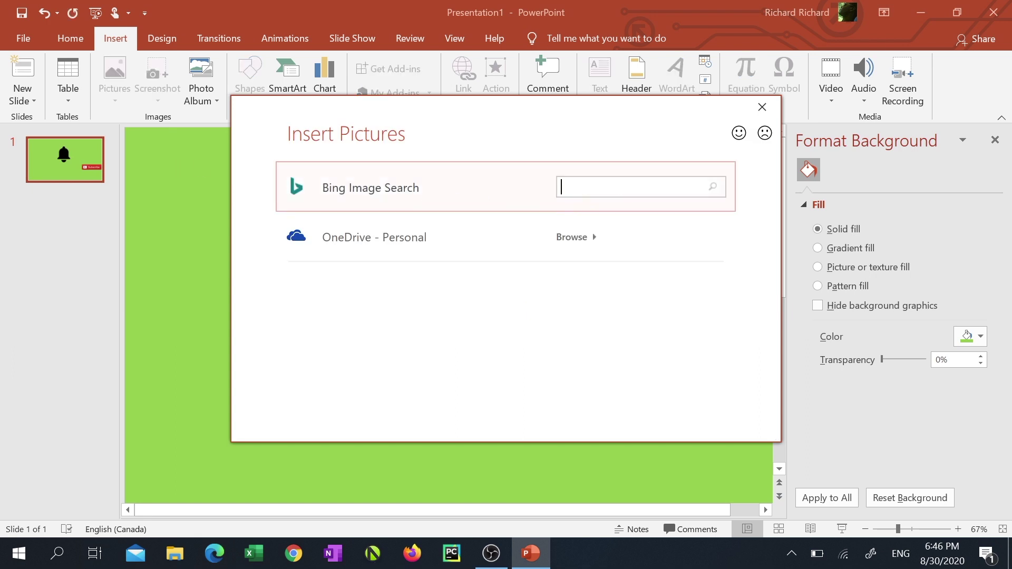
text(mouse+pointer)
key(Return)
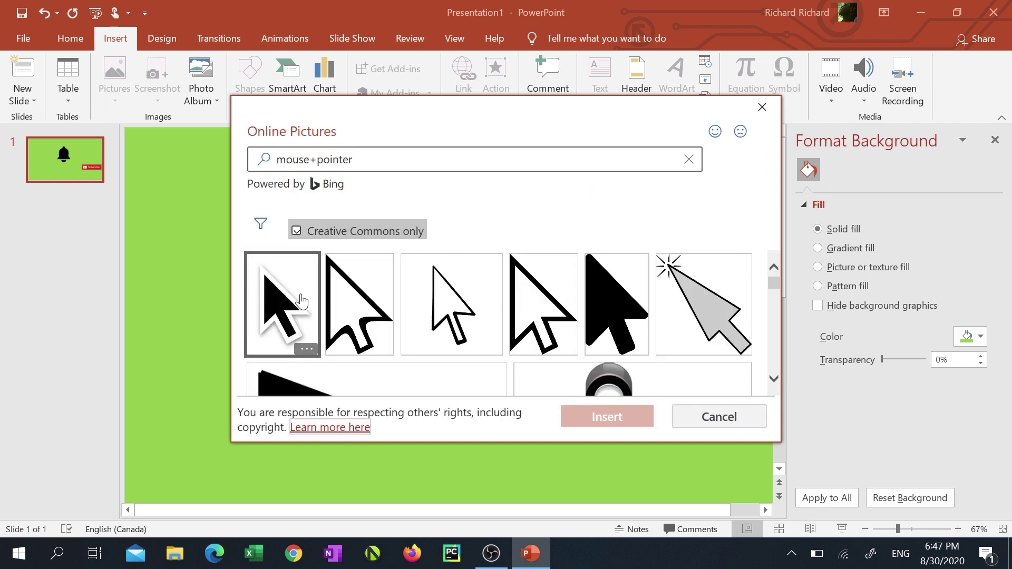
click(301, 302)
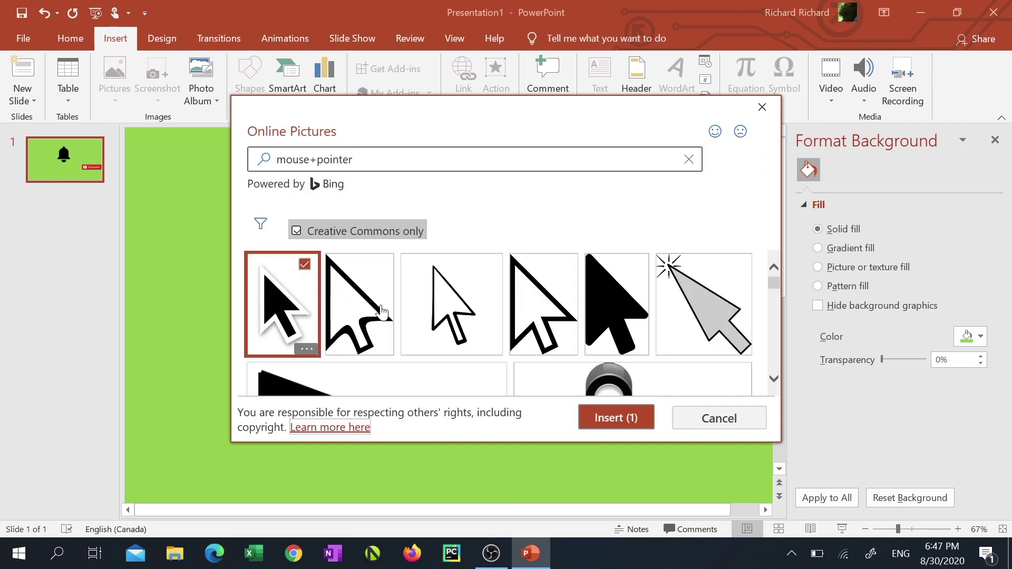
click(618, 418)
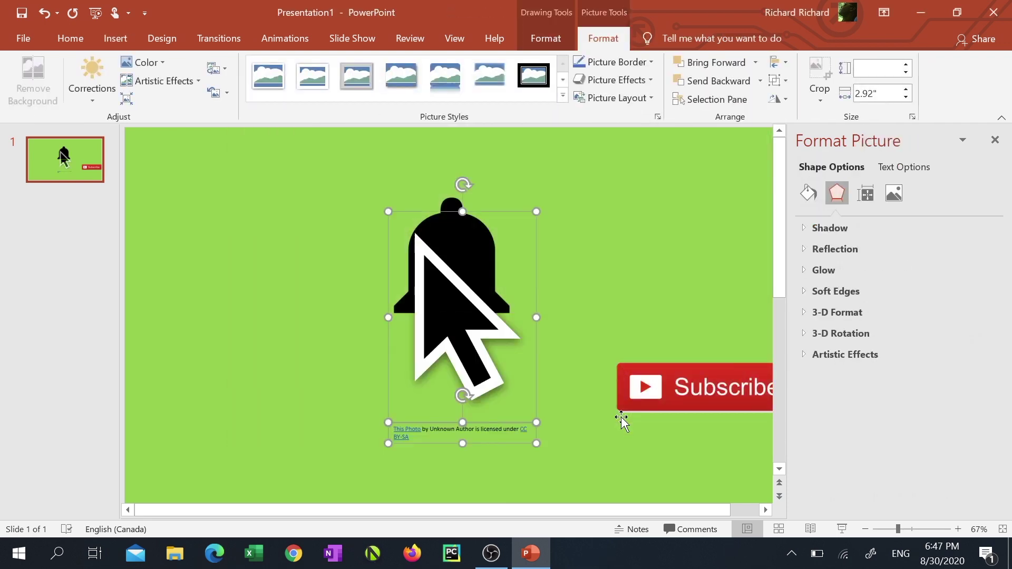
drag(388, 212, 485, 402)
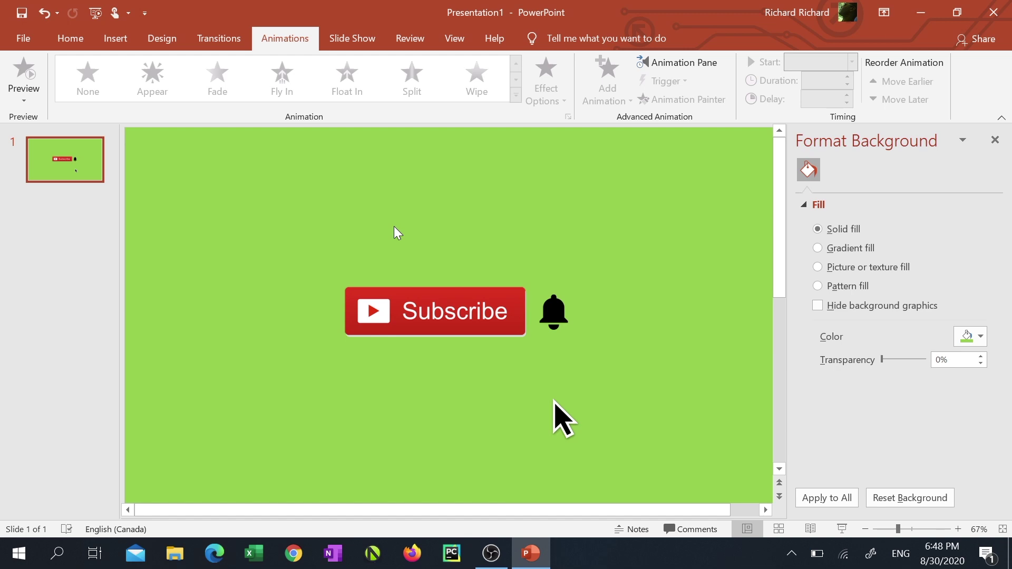
Step: Give the cursor picture a Turns motion path and move the path so it ends on Subscribe
click(558, 407)
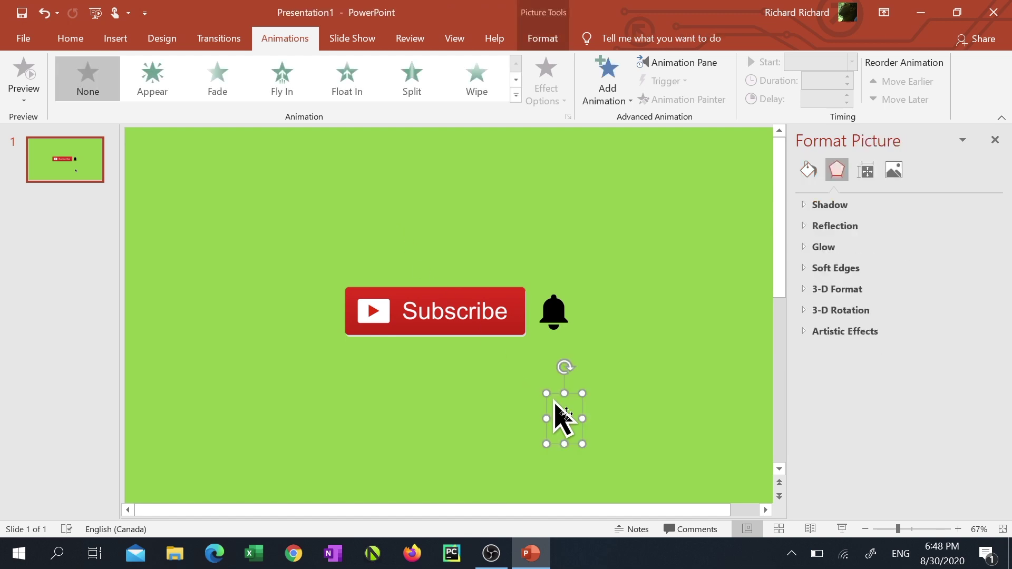
click(608, 101)
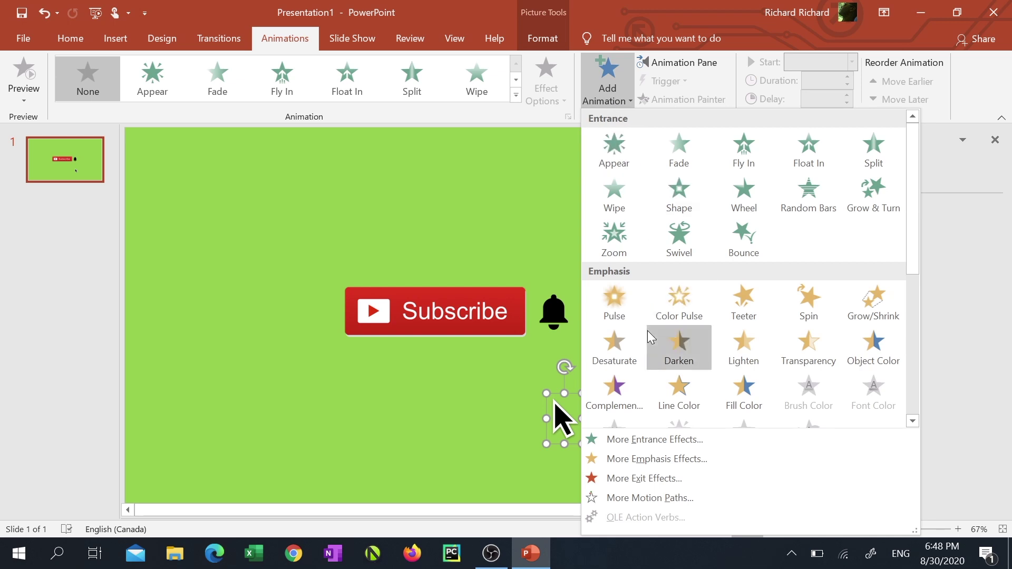
scroll(647, 331, down, 5)
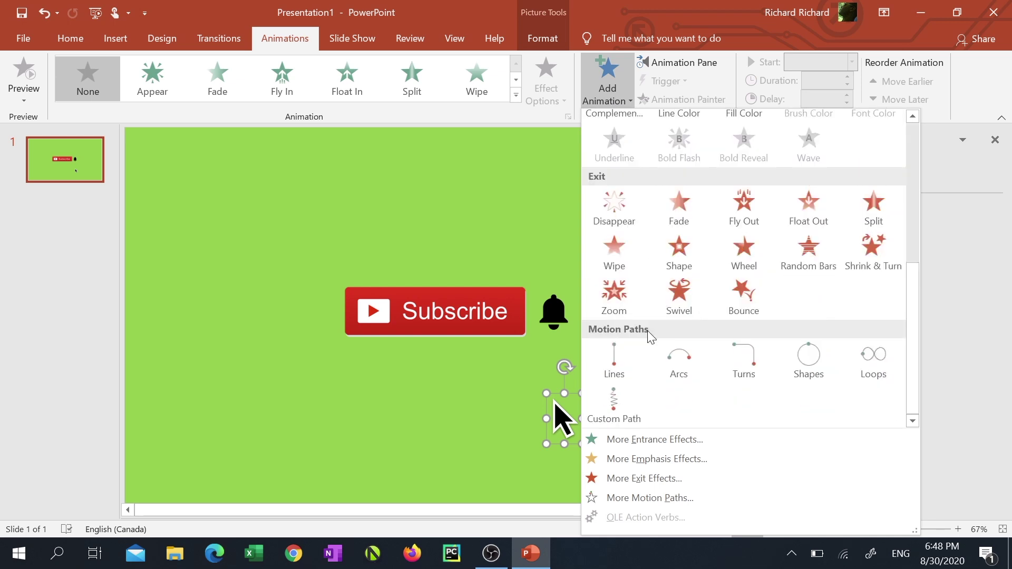
click(747, 345)
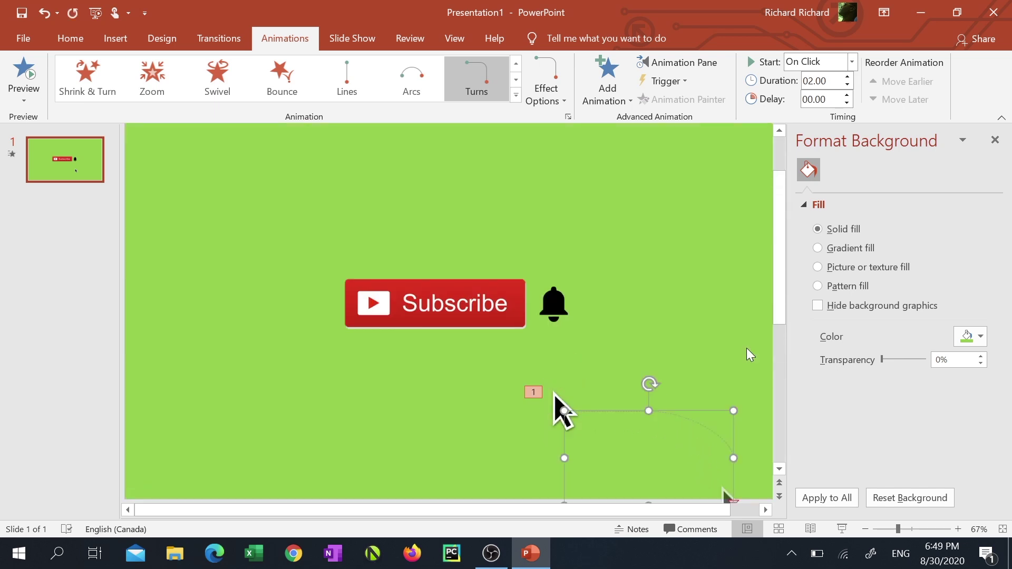
drag(784, 328, 784, 399)
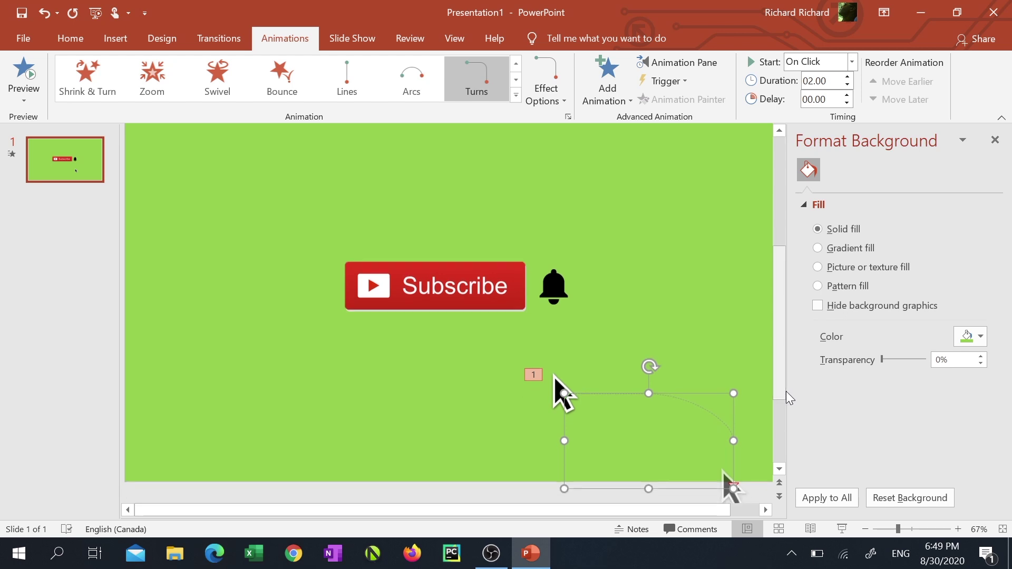
drag(727, 486, 438, 308)
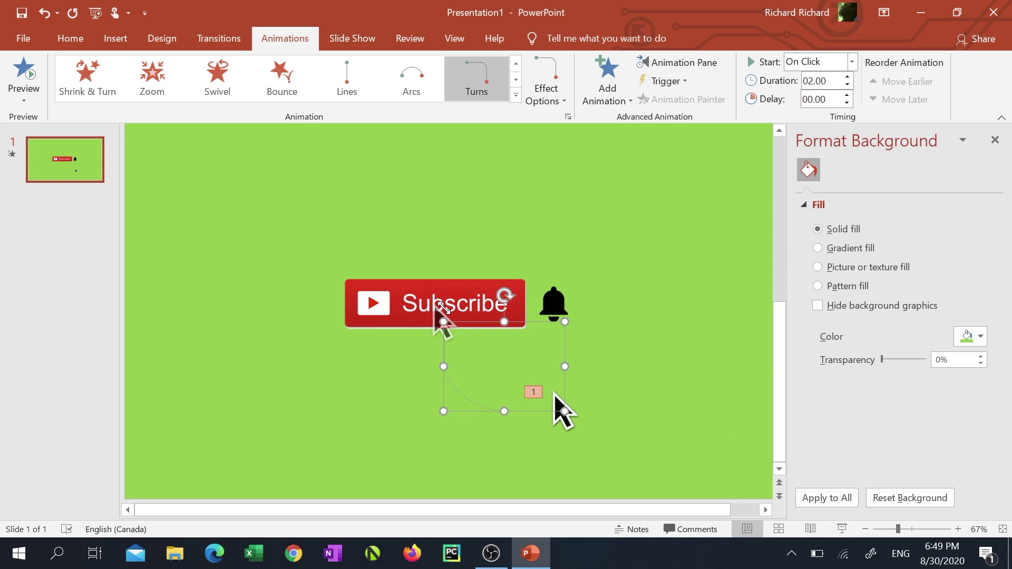
click(417, 288)
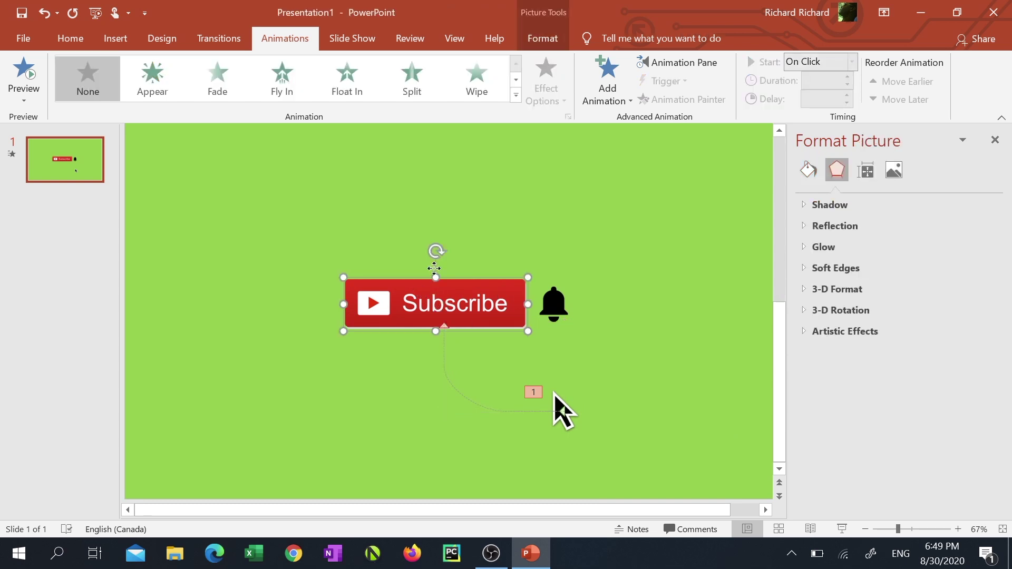
Step: Add a Pulse emphasis to the Subscribe button and a Lines motion path to the cursor
click(599, 106)
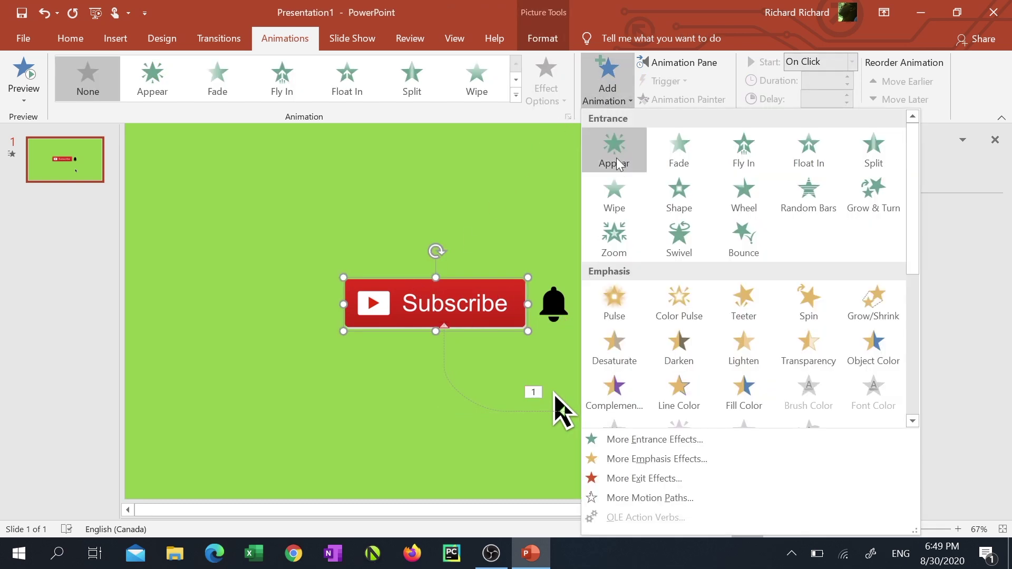
click(610, 299)
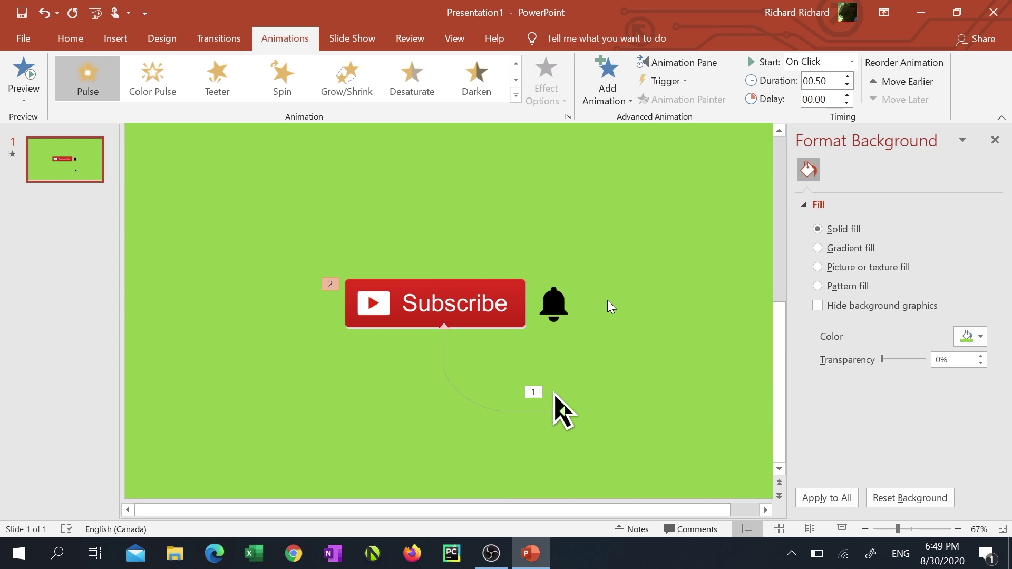
click(558, 403)
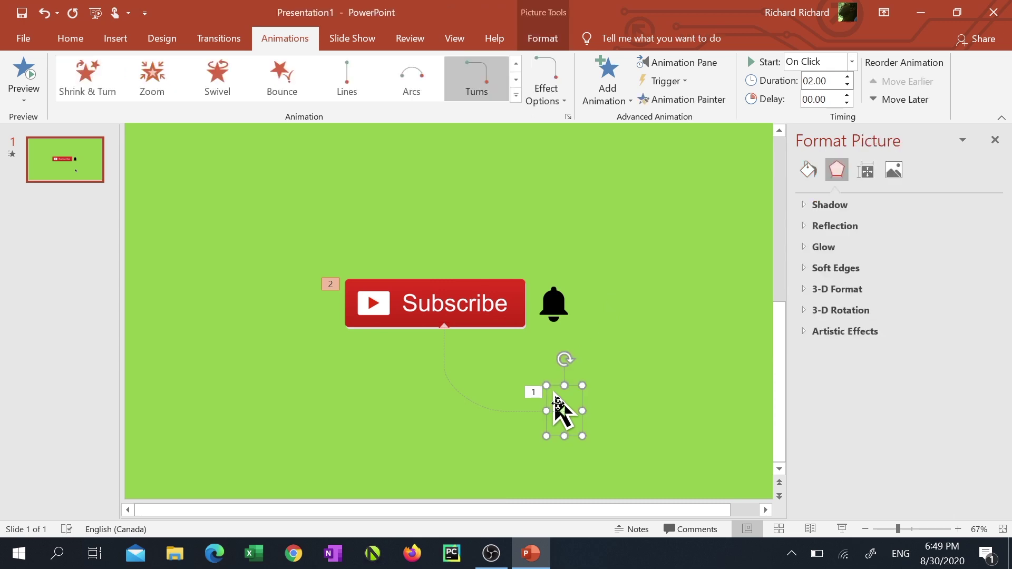
click(612, 103)
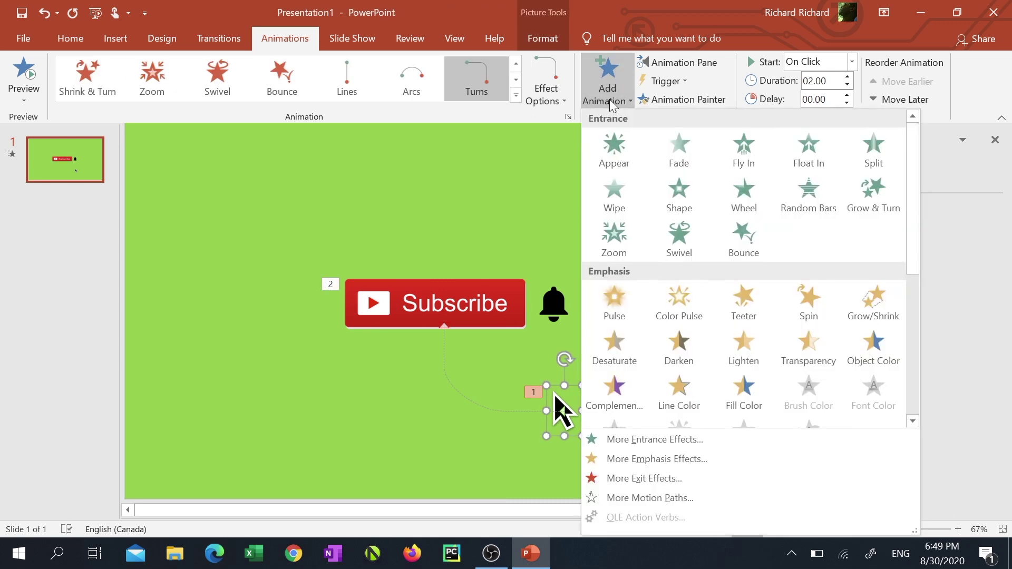
scroll(639, 290, down, 4)
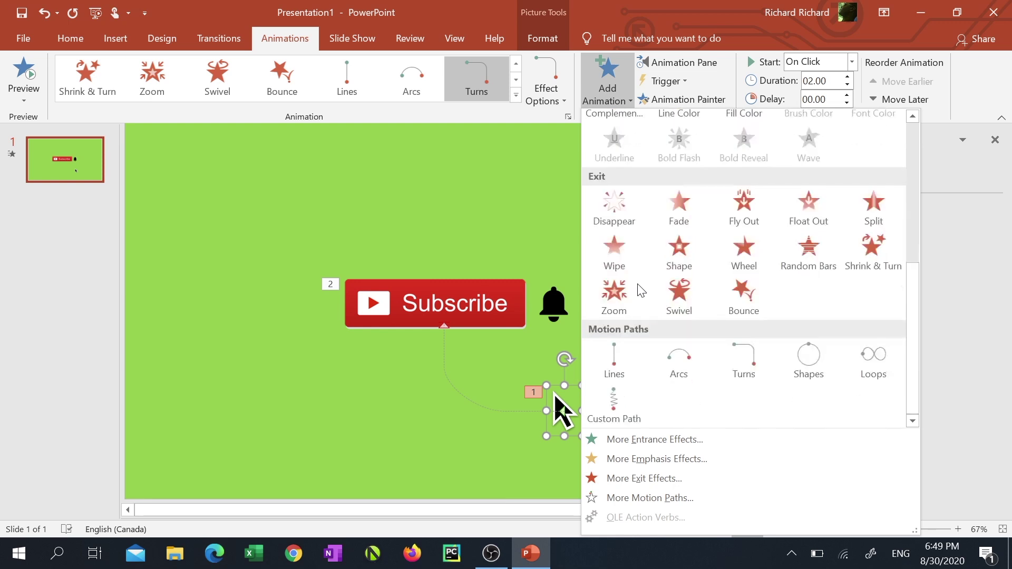
click(616, 359)
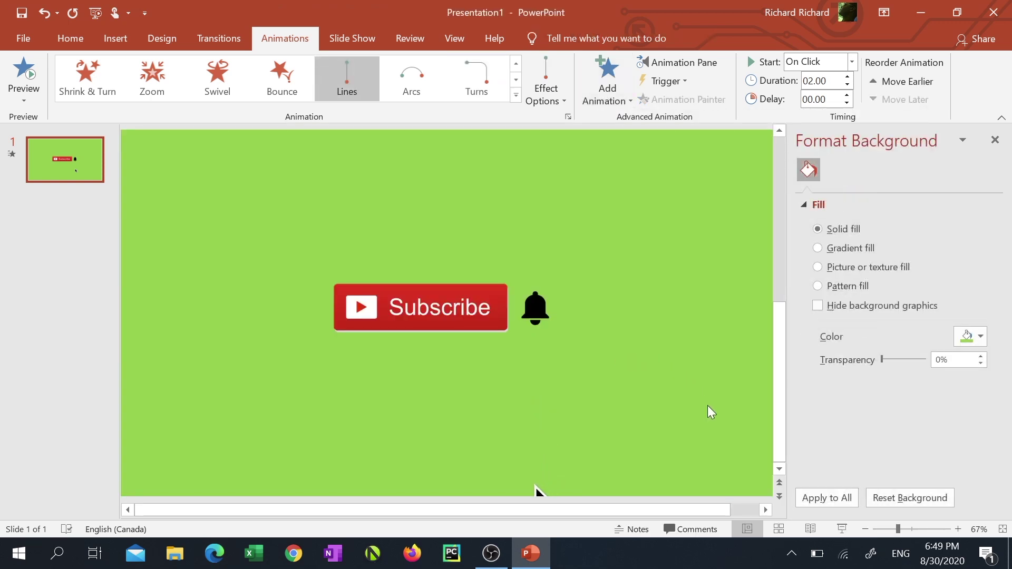
Step: Drag the Lines path so it runs from the Subscribe button up to the bell
click(779, 469)
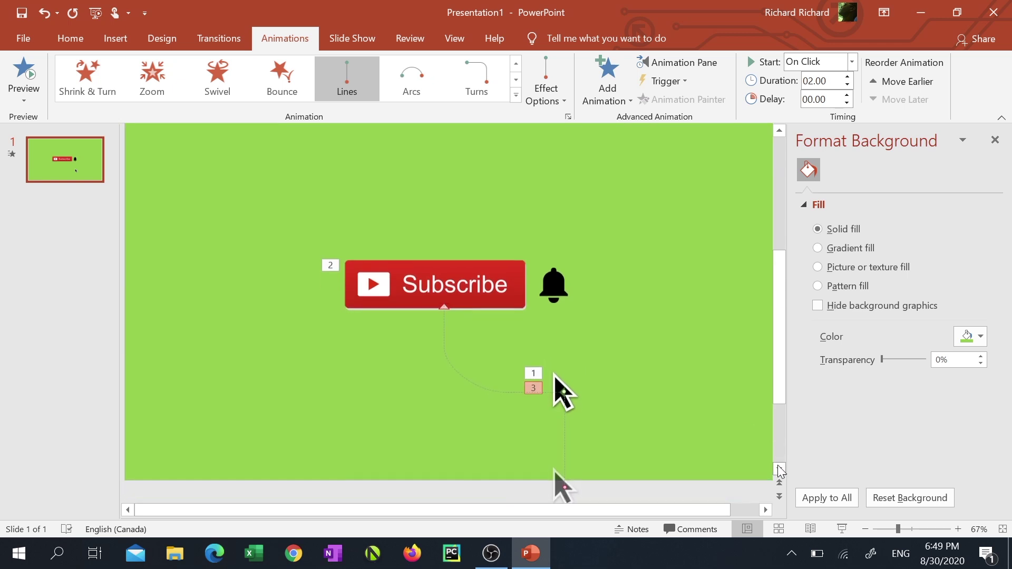
click(779, 469)
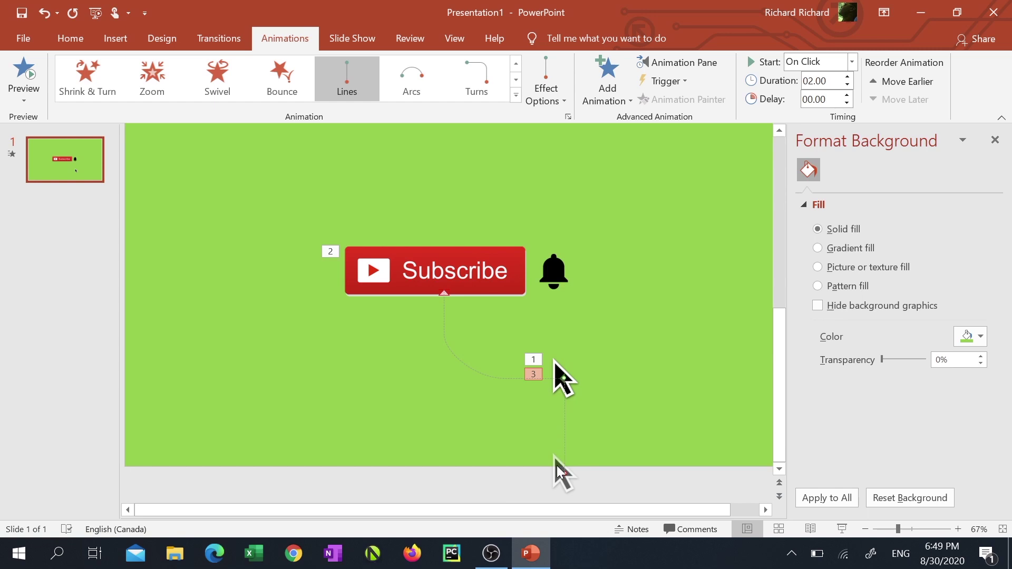
drag(559, 468, 564, 287)
scroll(564, 290, up, 1)
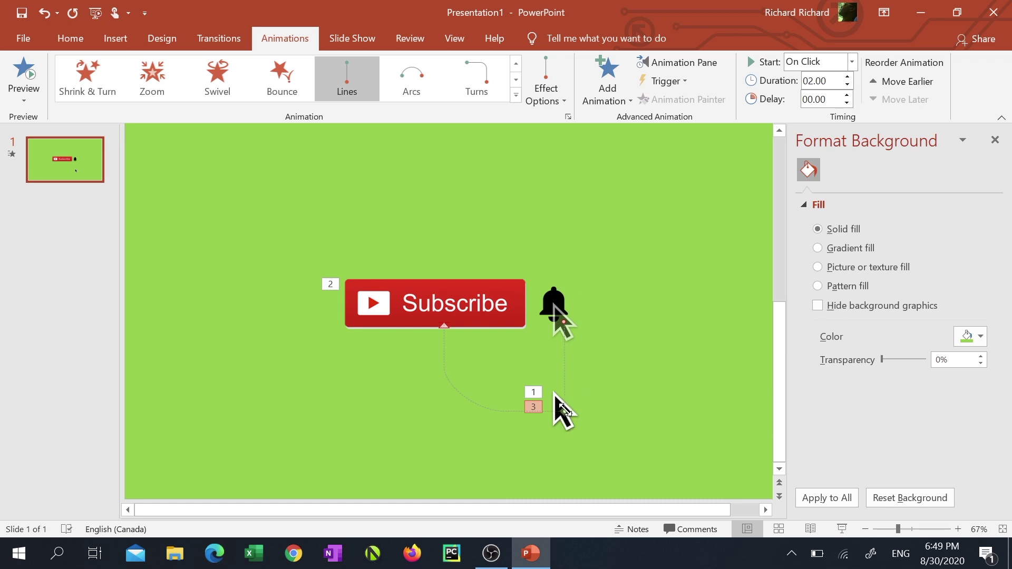
drag(567, 410, 447, 320)
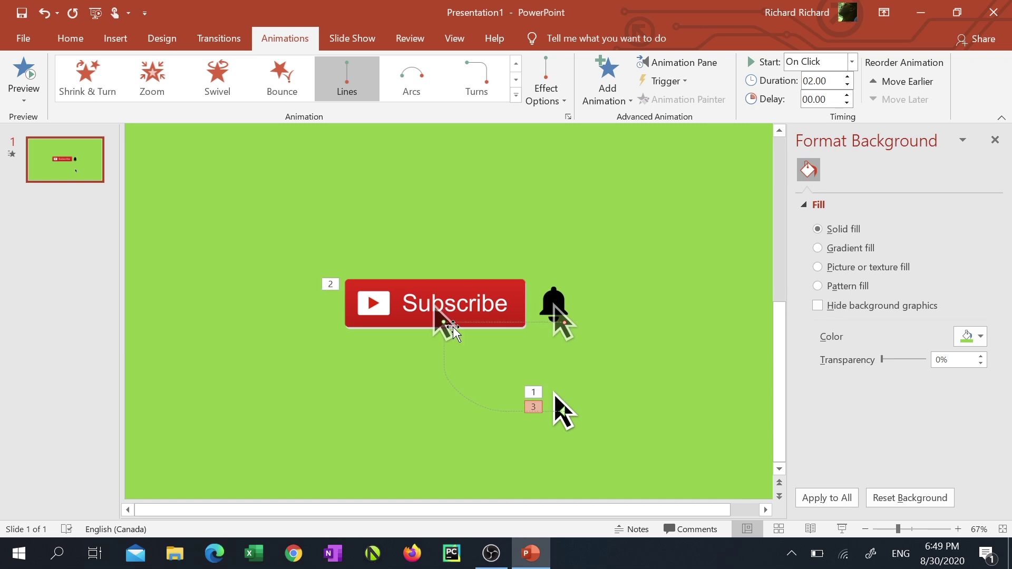
Step: Add a Pulse emphasis animation to the bell
click(548, 303)
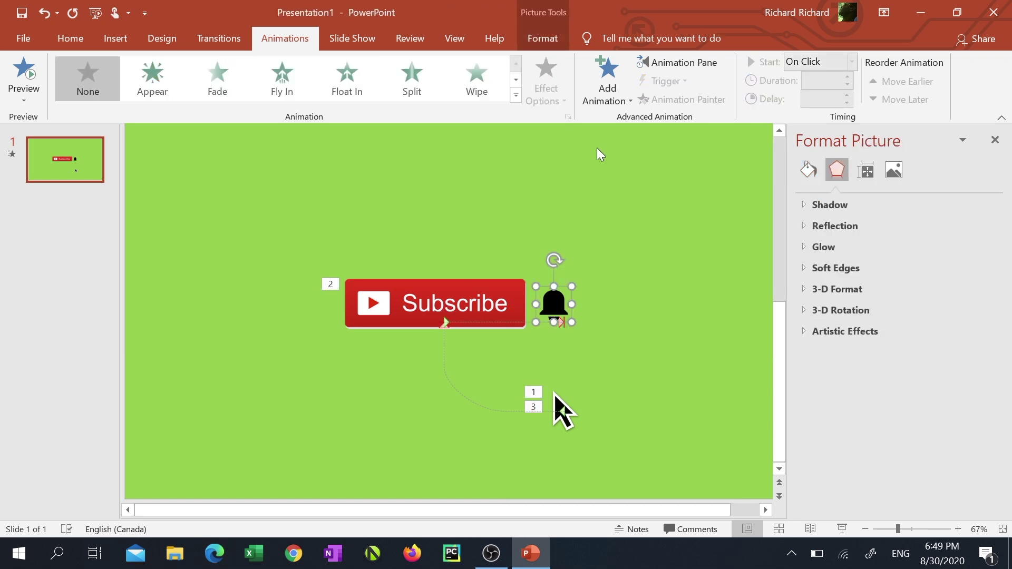
click(617, 103)
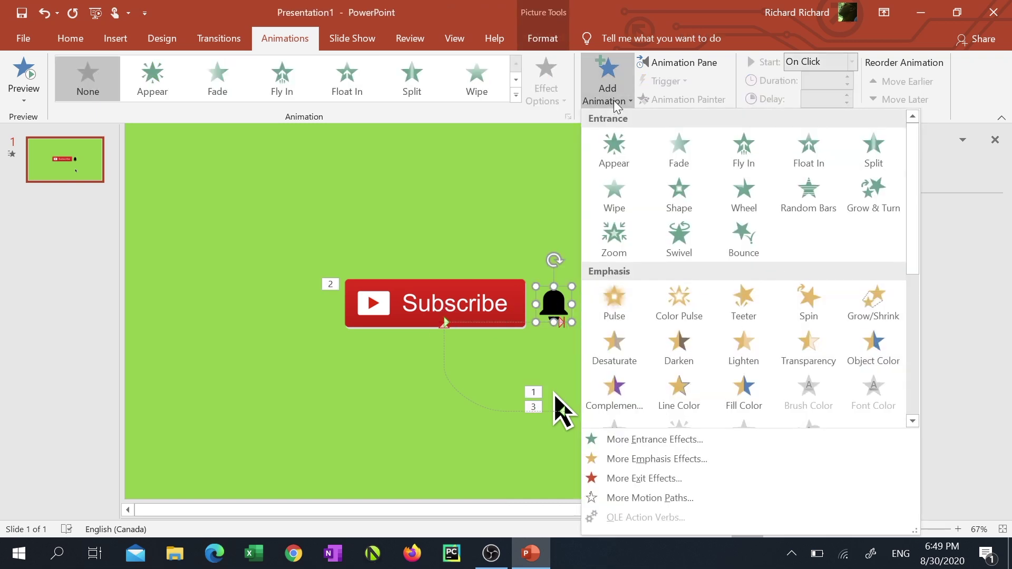
click(613, 298)
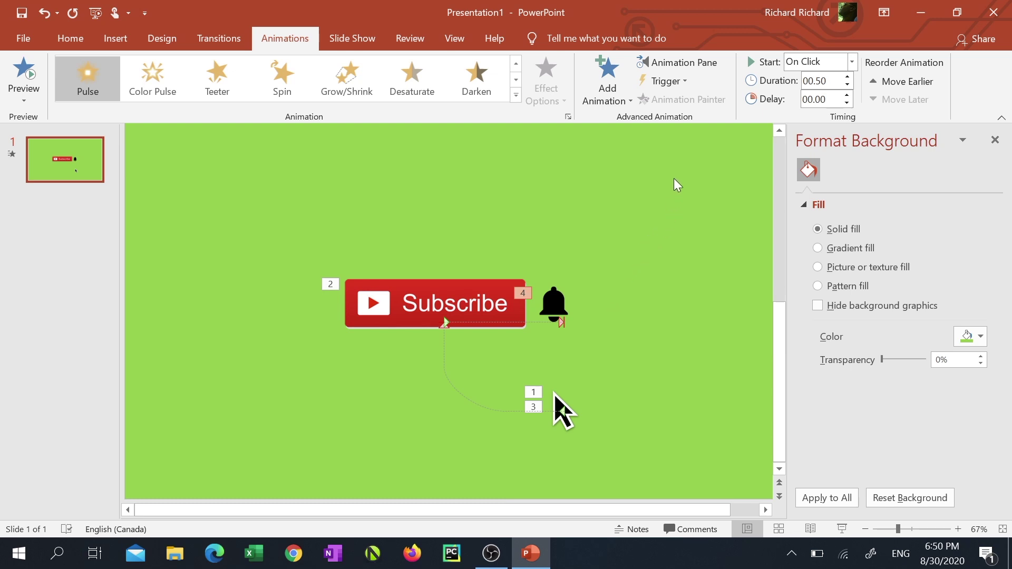
Step: Open the Animation Pane and preview all four animations with Play All
click(694, 64)
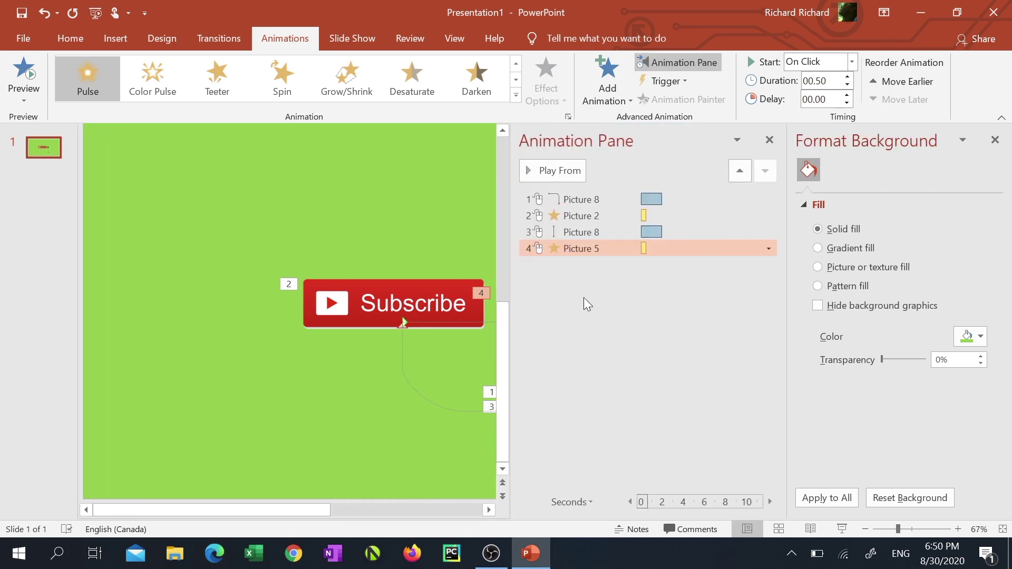
click(583, 299)
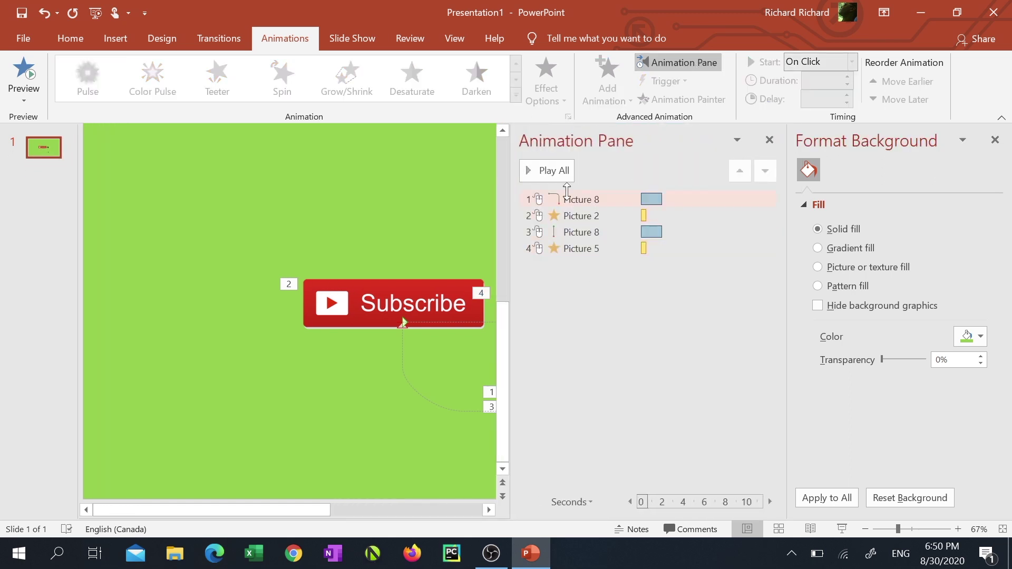
click(554, 176)
Step: Create a Full HD (1080p) video from File > Export and save it as Button.mp4
click(28, 41)
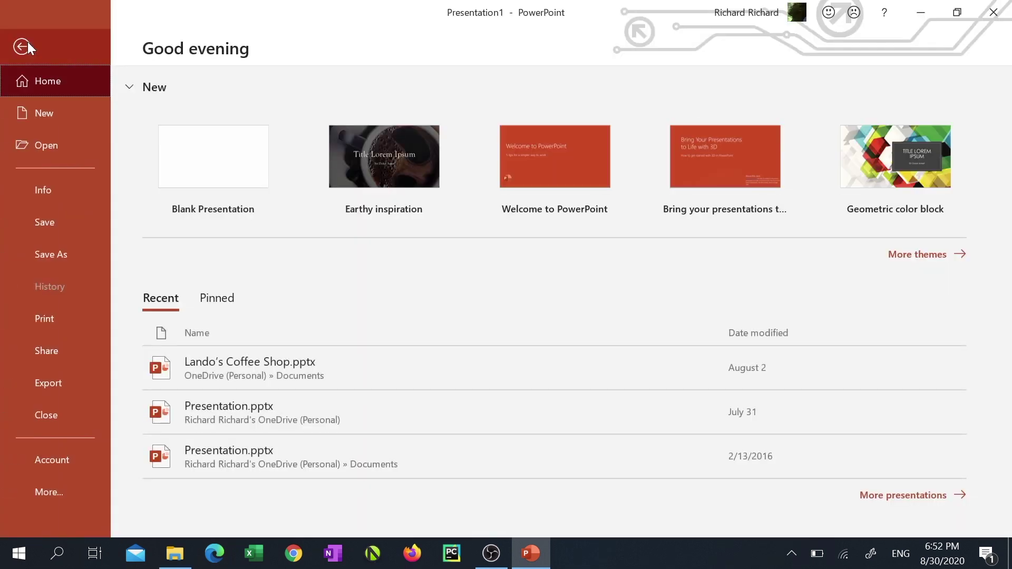
click(57, 382)
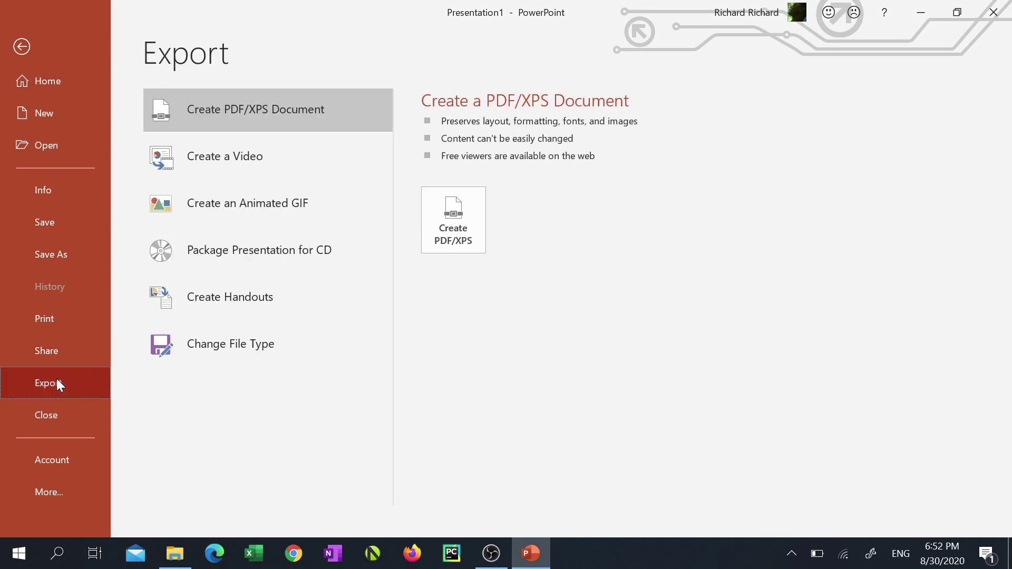
click(193, 146)
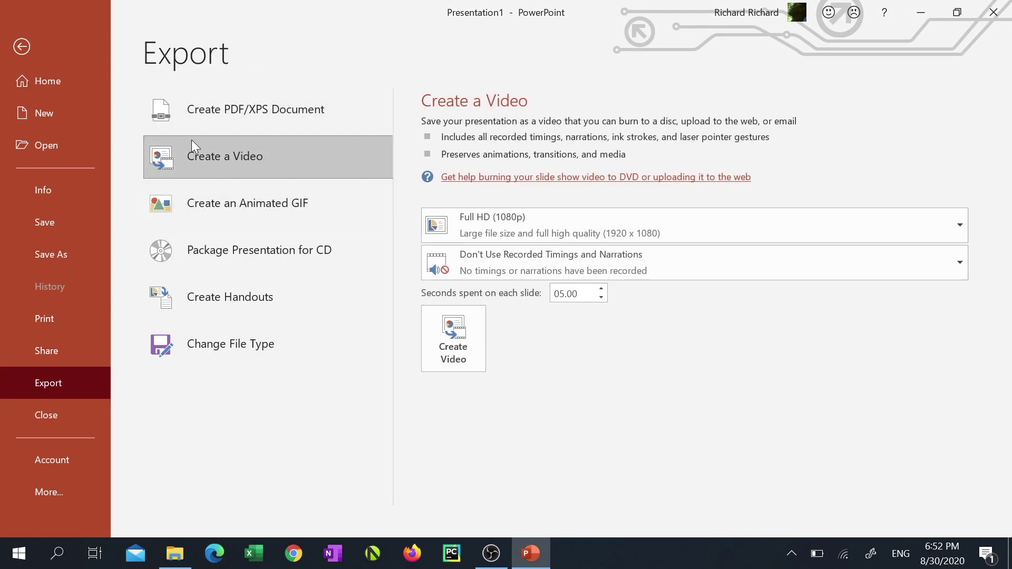
click(498, 236)
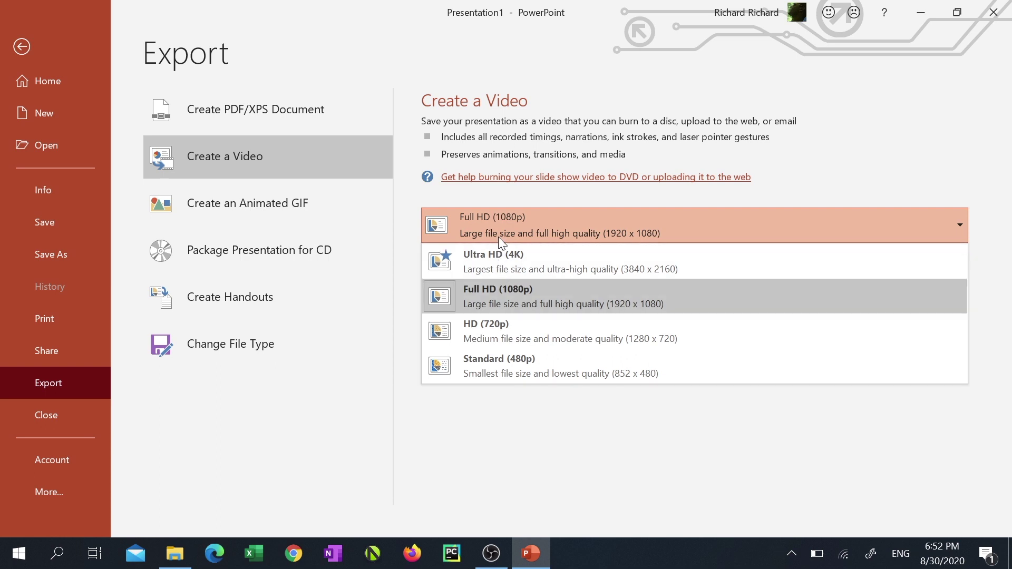
click(511, 290)
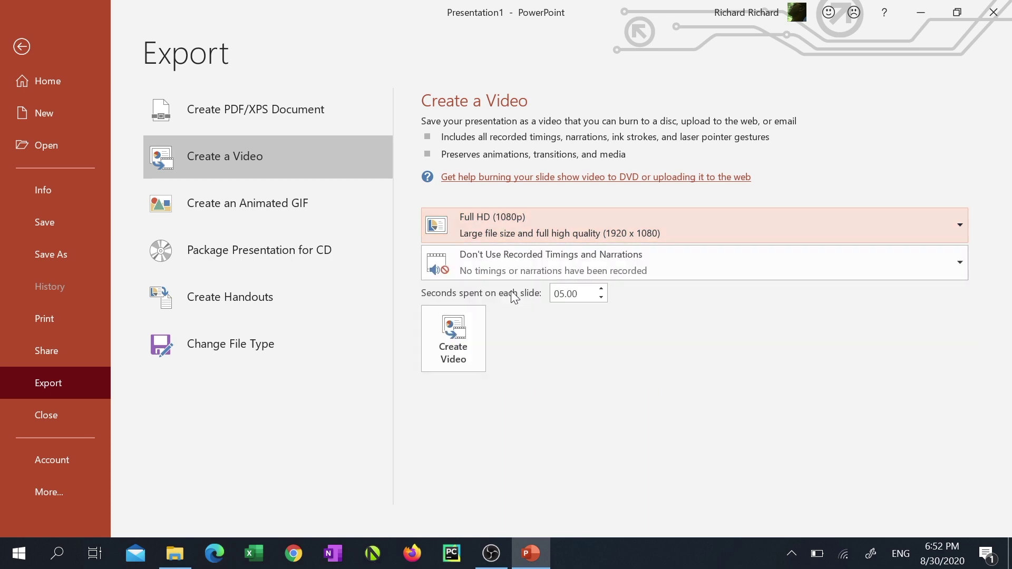
click(471, 325)
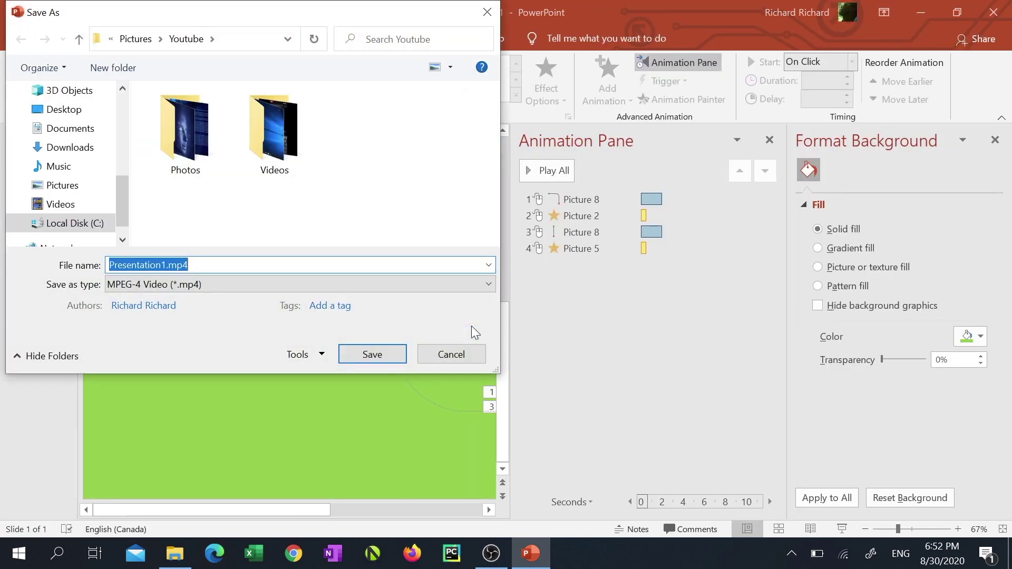
text(Button)
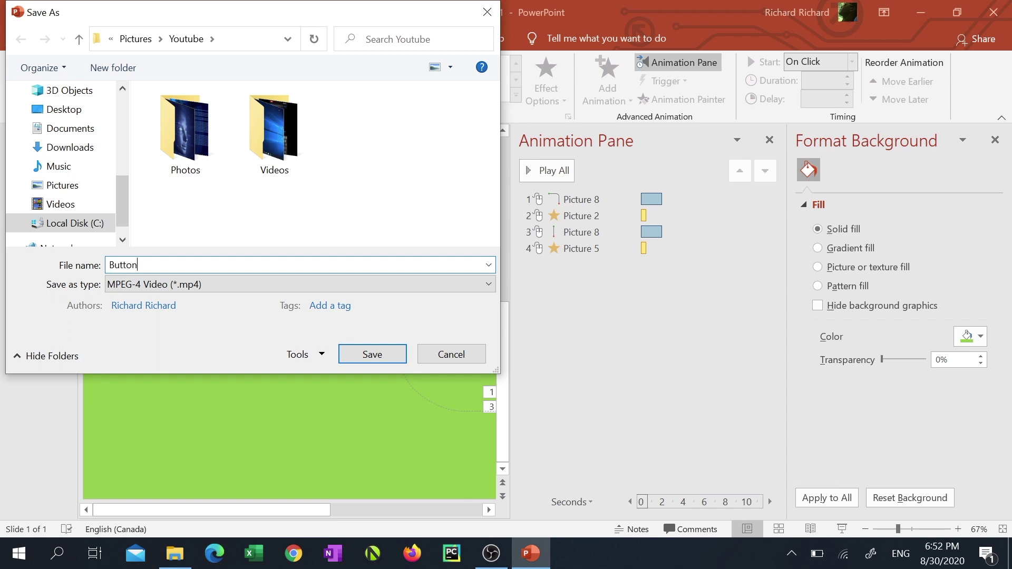
click(382, 352)
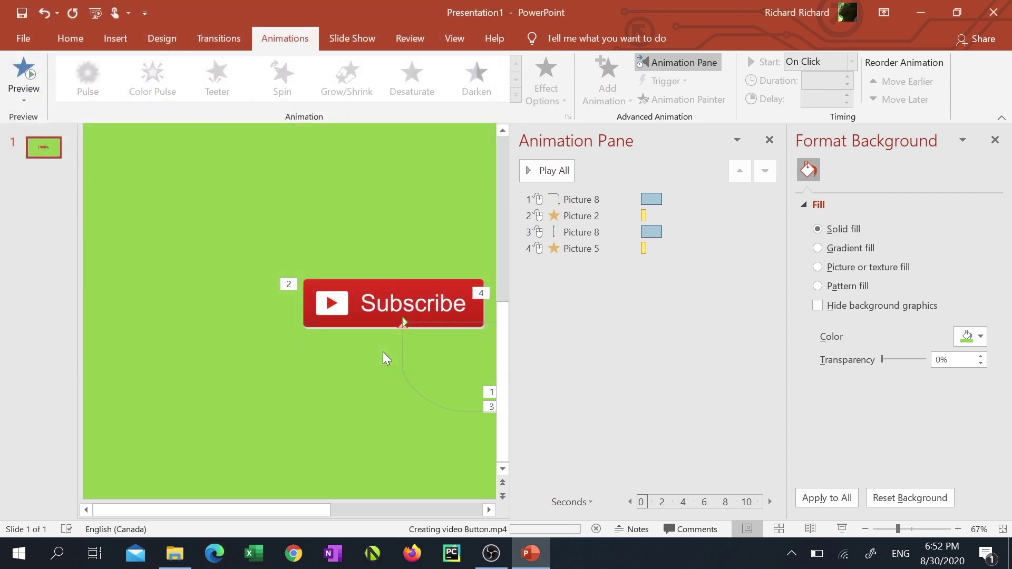